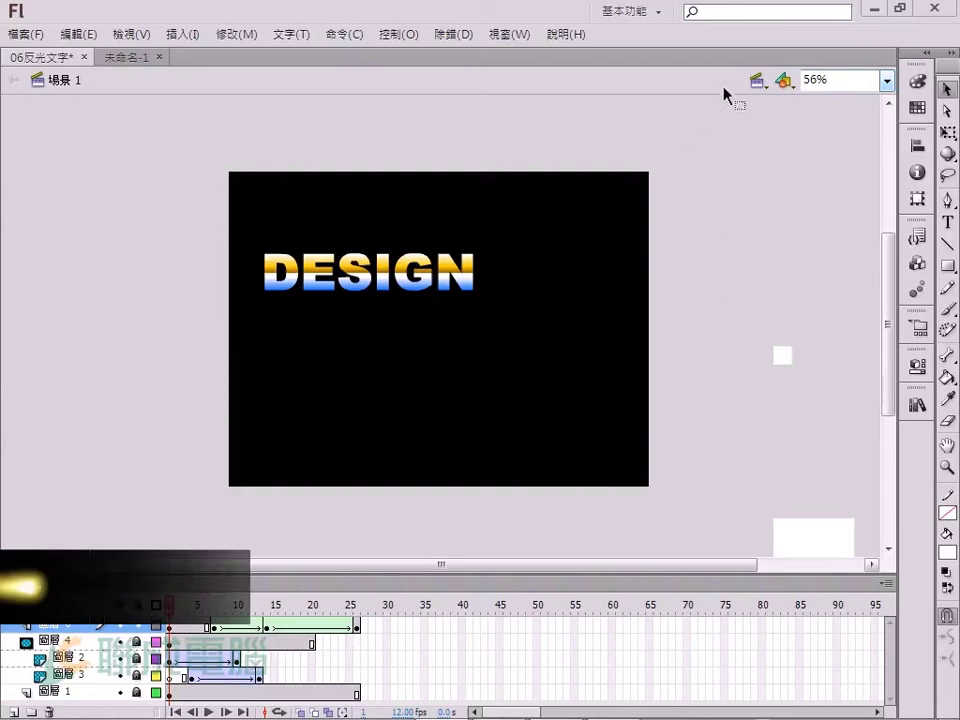
Magnify the view to 800% from the zoom level list
{"action": "left_click", "coordinate": [818, 80]}
{"action": "left_click", "coordinate": [886, 80]}
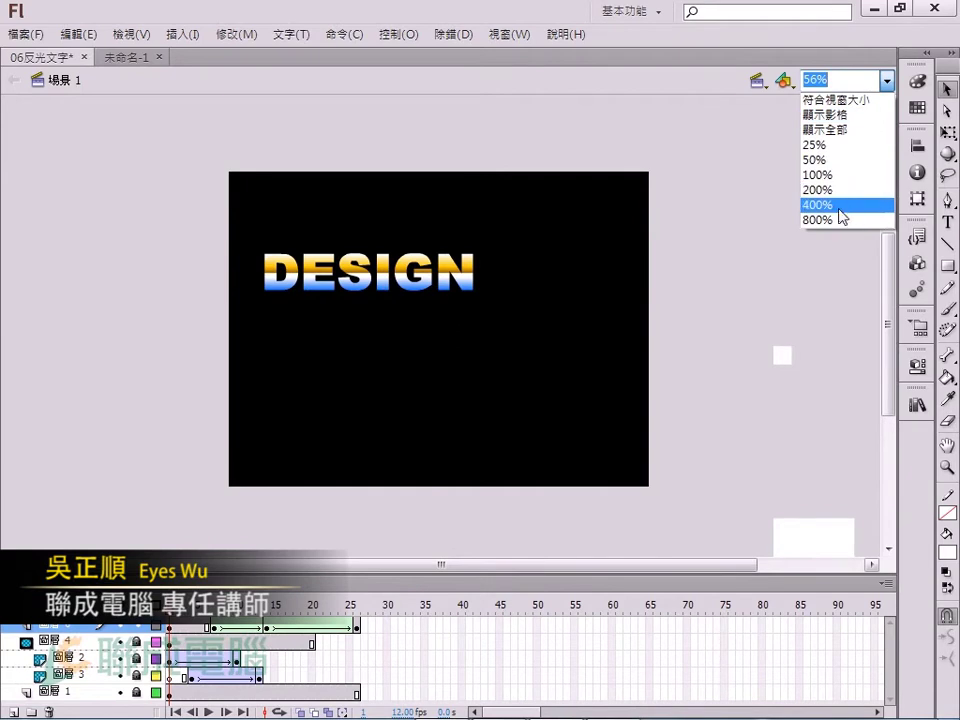
{"action": "left_click", "coordinate": [837, 220]}
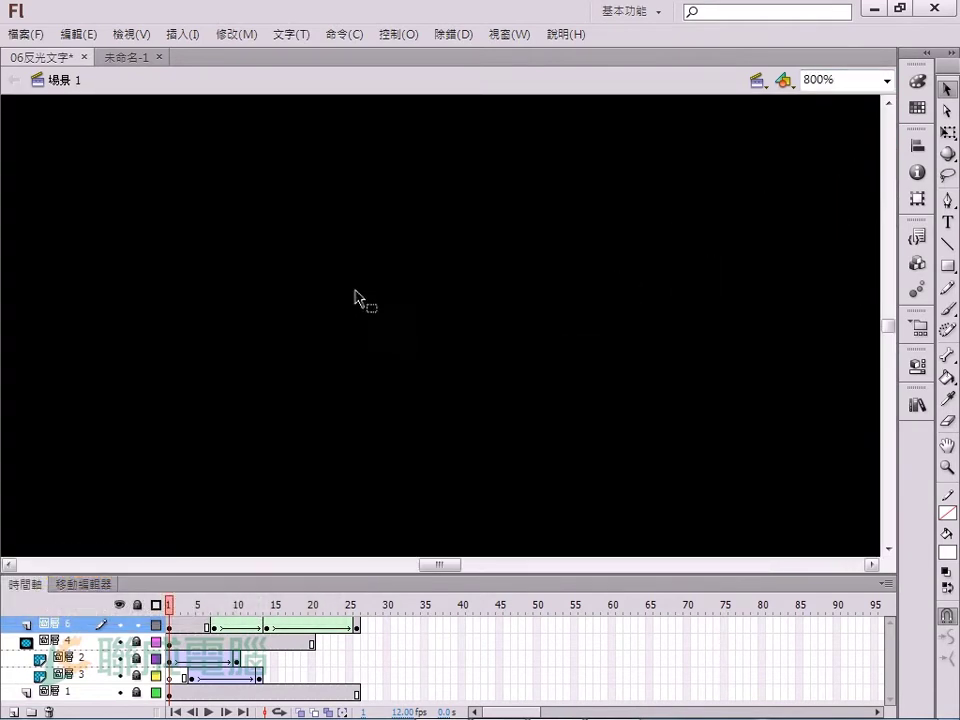
Zoom out, zoom in on the letters ESI, then set magnification back to 800%
{"action": "key", "text": "ctrl+2"}
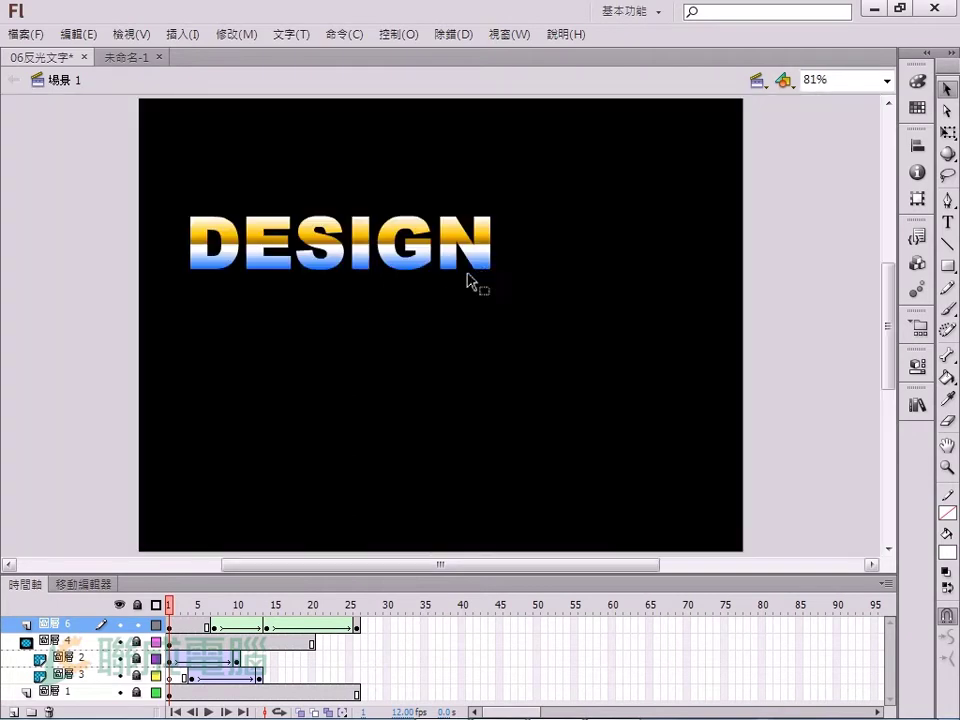
{"action": "left_click_drag", "start_coordinate": [369, 249], "coordinate": [538, 273]}
{"action": "left_click_drag", "start_coordinate": [390, 242], "coordinate": [510, 304]}
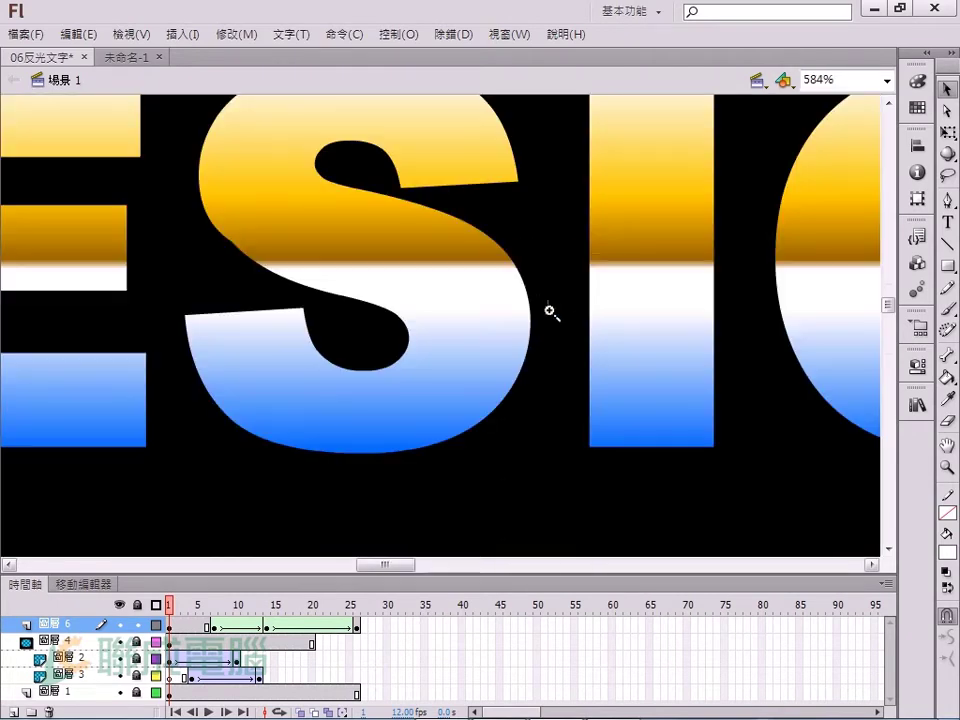
{"action": "left_click_drag", "start_coordinate": [679, 150], "coordinate": [721, 195]}
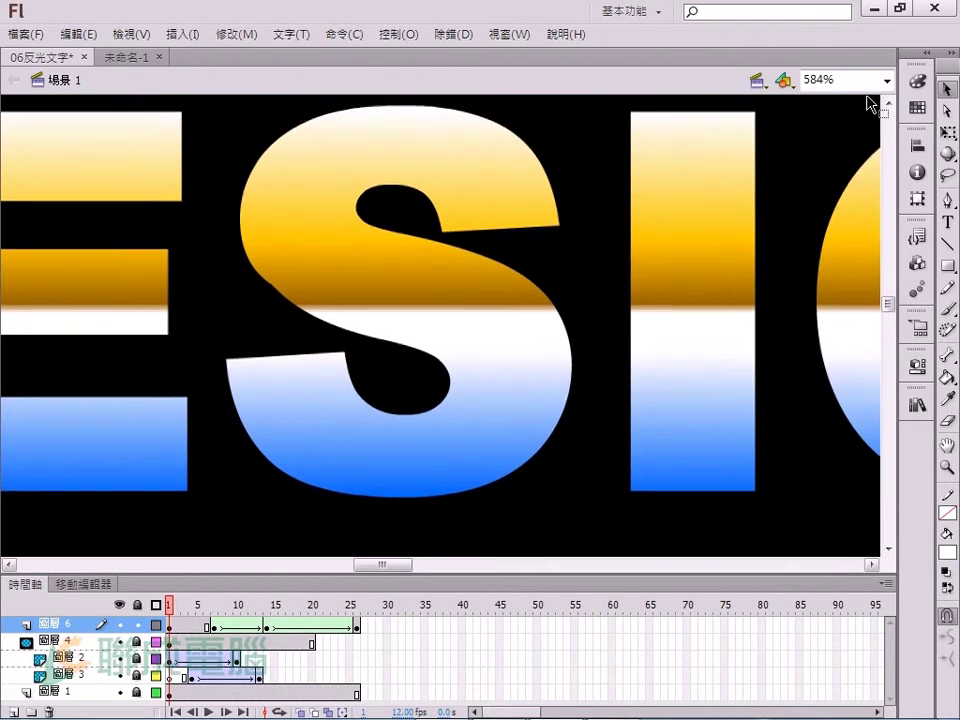
{"action": "left_click", "coordinate": [885, 81]}
{"action": "left_click", "coordinate": [844, 219]}
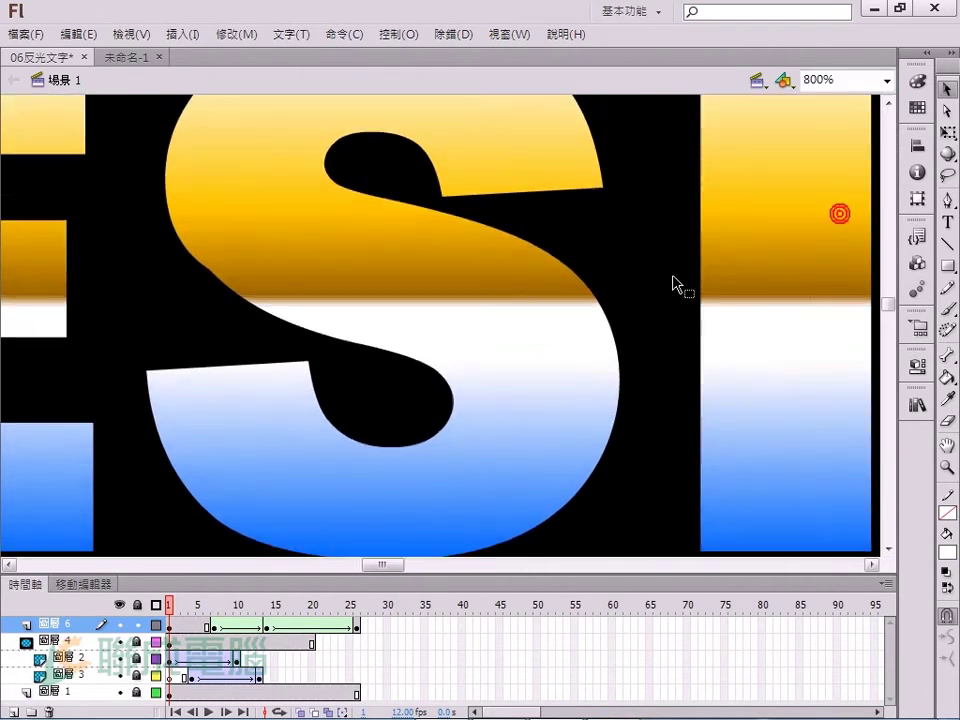
Set the zoom to 2000%, then show all and fit the stage to the window
{"action": "left_click", "coordinate": [873, 84]}
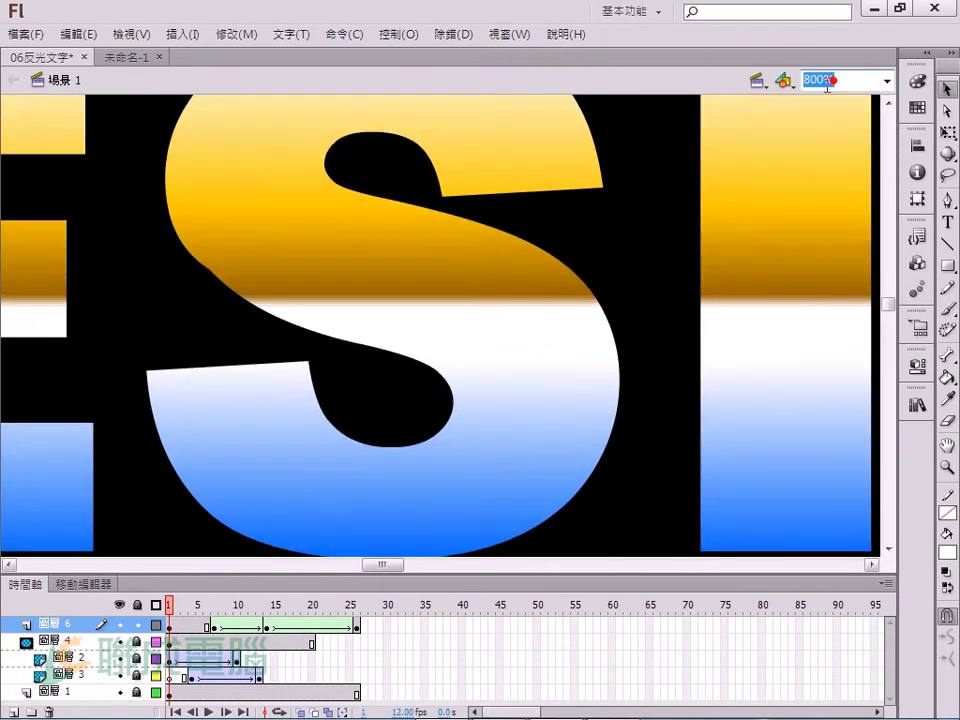
{"action": "left_click", "coordinate": [873, 84]}
{"action": "double_click", "coordinate": [873, 84]}
{"action": "type", "text": "20"}
{"action": "key", "text": "Return"}
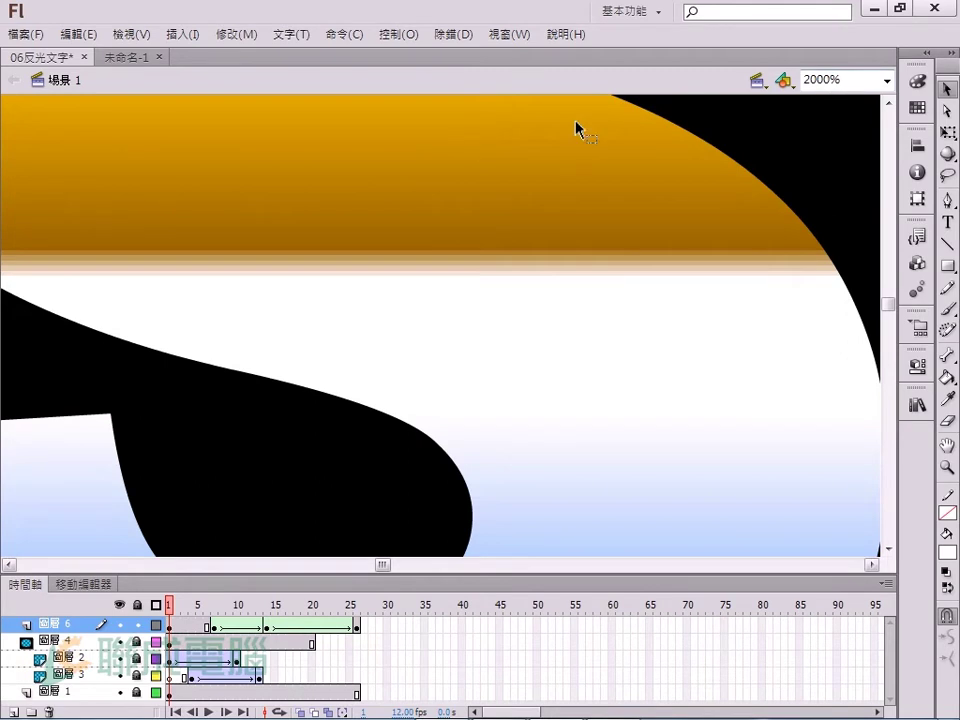
{"action": "key", "text": "ctrl+3"}
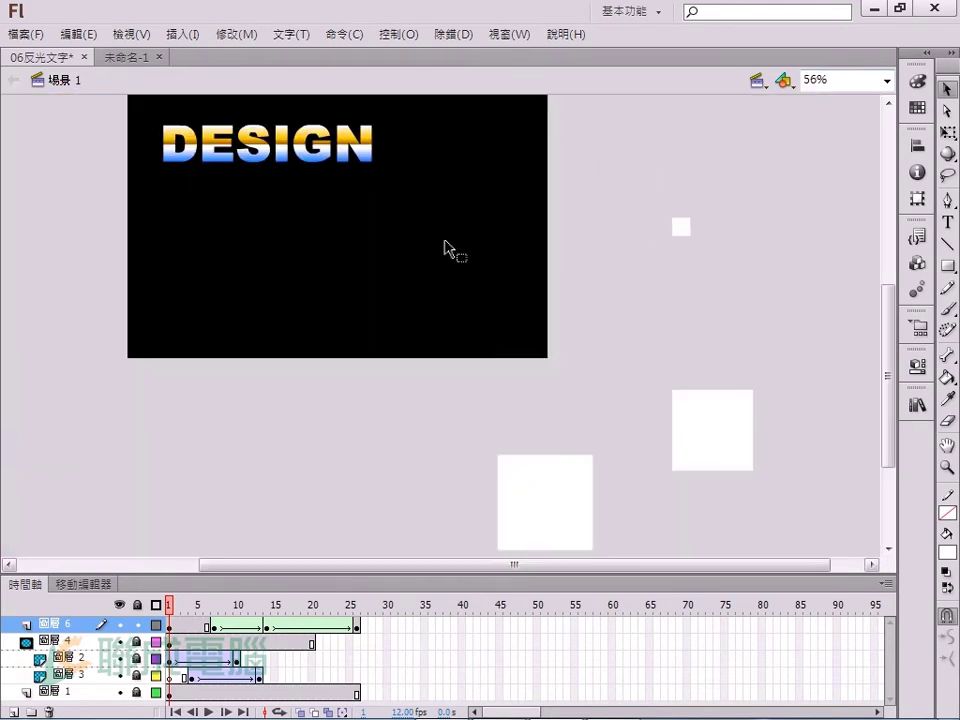
{"action": "key", "text": "ctrl+2"}
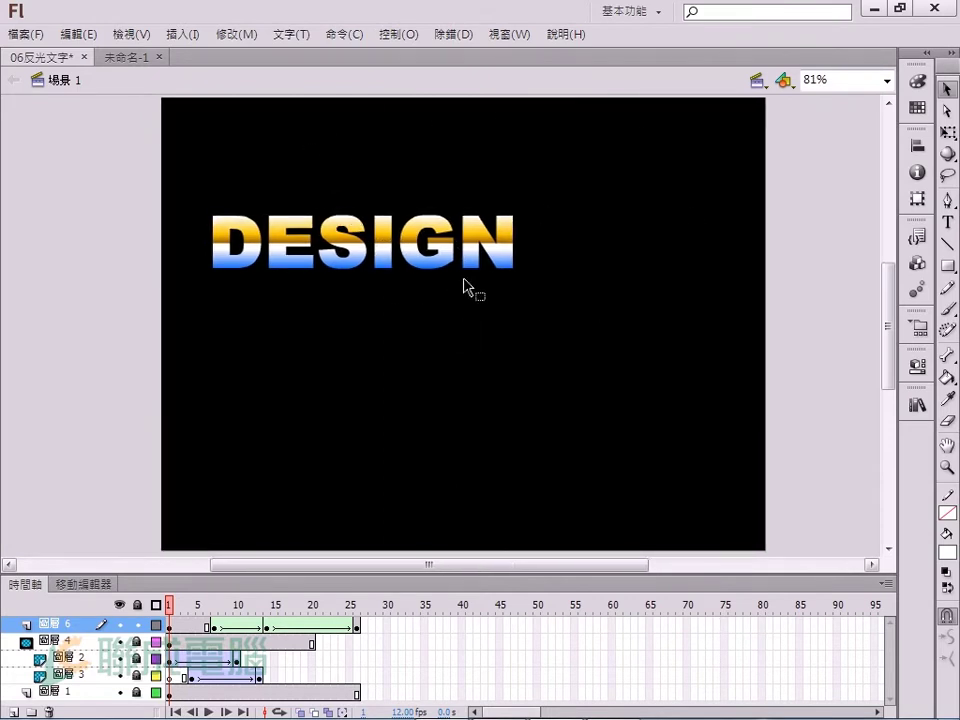
Browse the View menu and turn on the rulers
{"action": "left_click", "coordinate": [122, 35]}
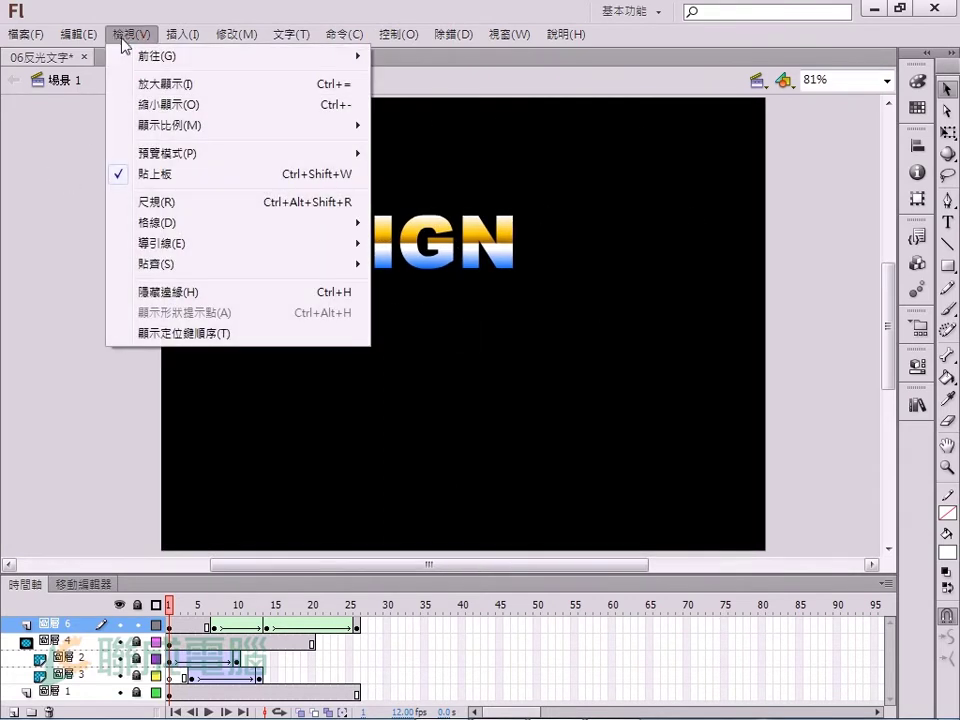
{"action": "mouse_move", "coordinate": [160, 222]}
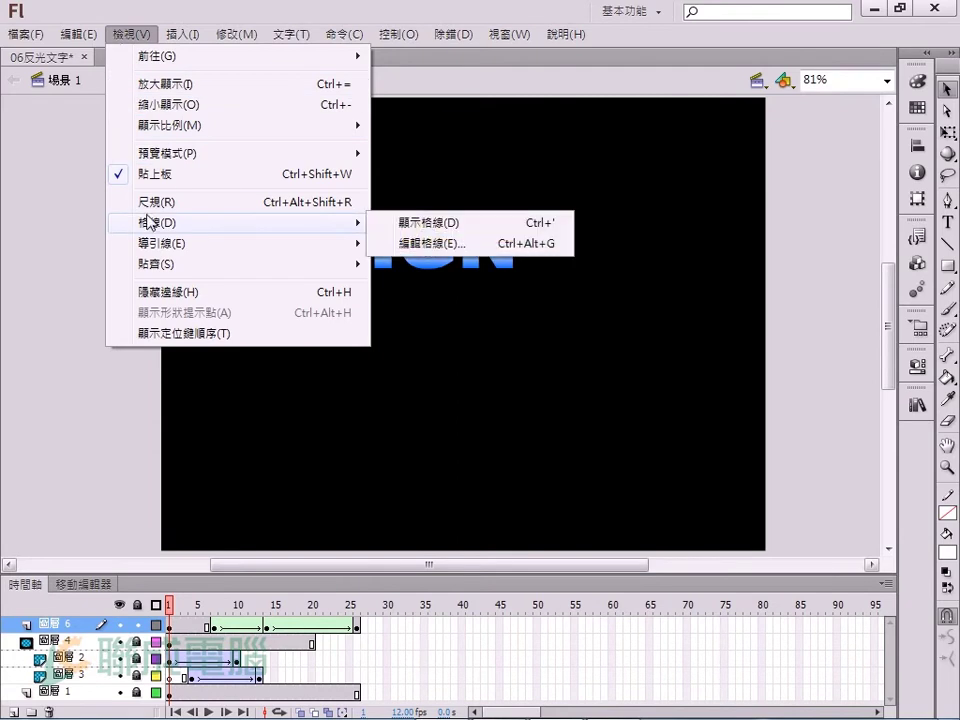
{"action": "left_click", "coordinate": [65, 190]}
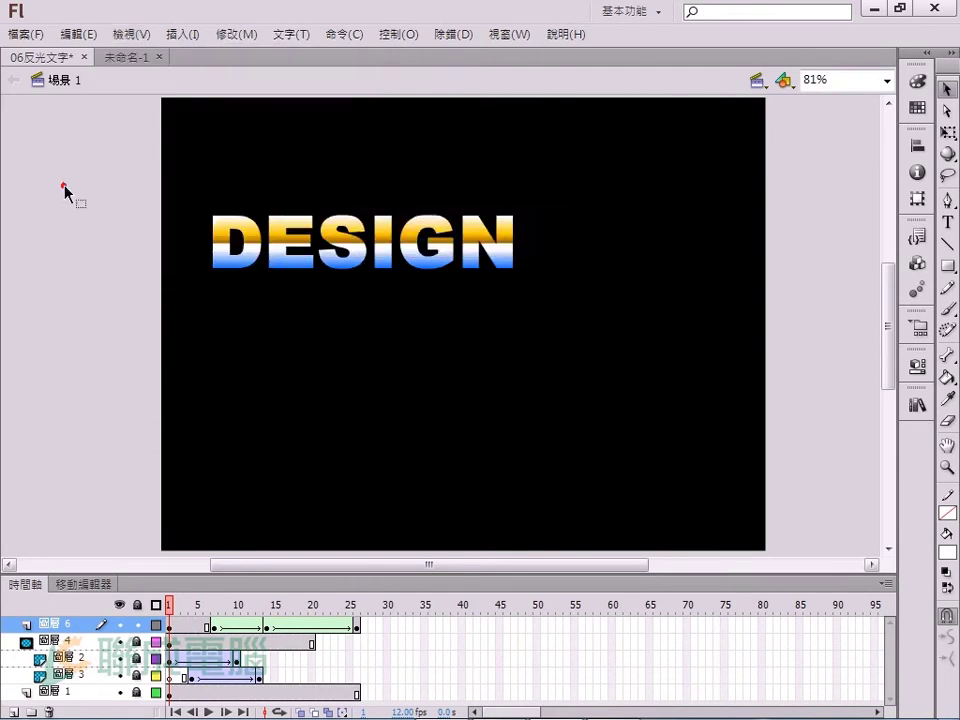
{"action": "left_click", "coordinate": [131, 34]}
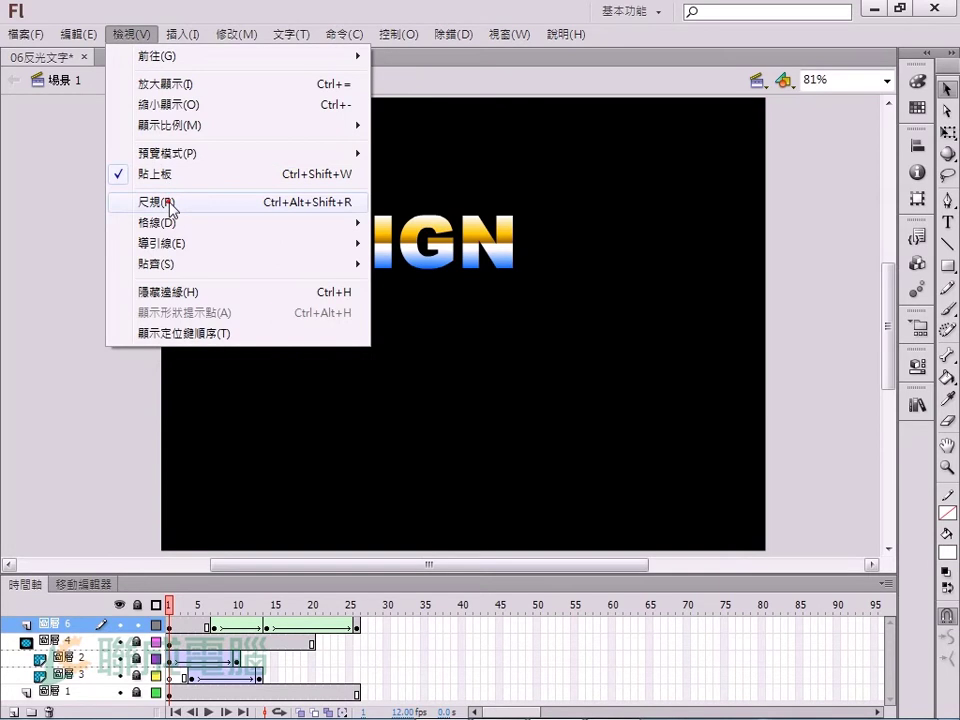
{"action": "left_click", "coordinate": [171, 203]}
{"action": "mouse_move", "coordinate": [135, 113]}
{"action": "left_mouse_down"}
{"action": "mouse_move", "coordinate": [25, 120]}
{"action": "mouse_move", "coordinate": [21, 237]}
{"action": "left_mouse_up"}
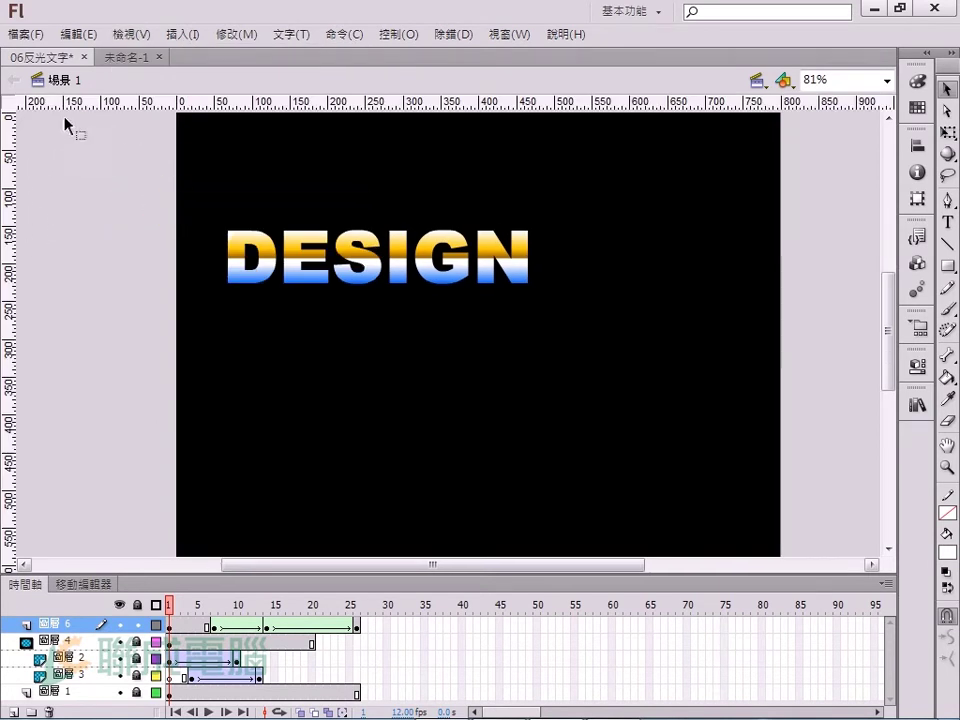
Hide the rulers, turn them back on, and pan the stage down for room
{"action": "left_click", "coordinate": [146, 38]}
{"action": "mouse_move", "coordinate": [158, 222]}
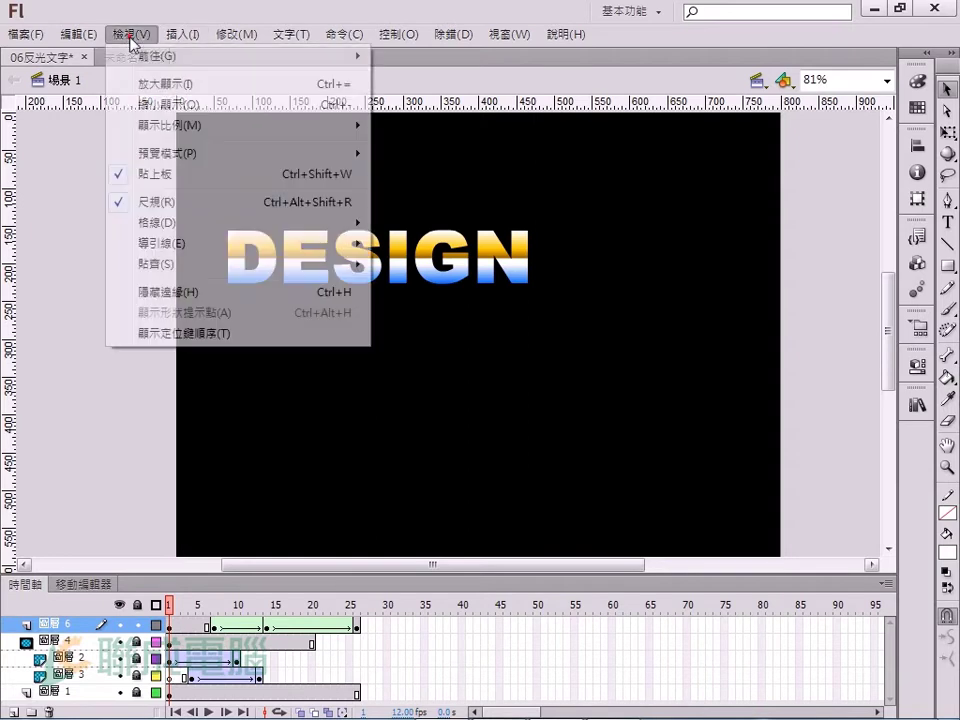
{"action": "left_click", "coordinate": [163, 203]}
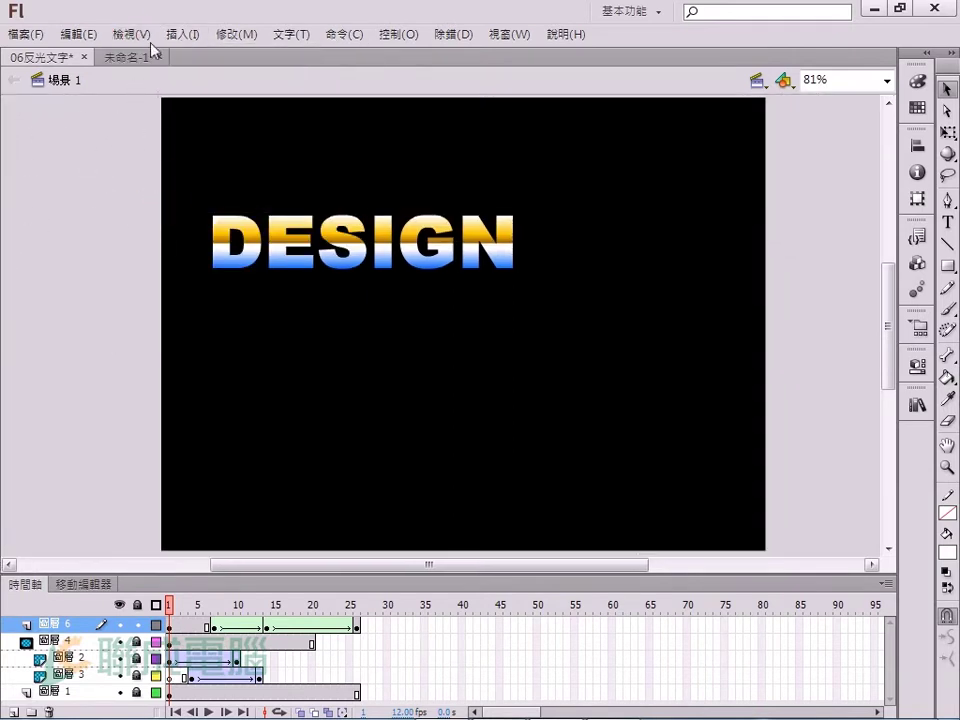
{"action": "left_click", "coordinate": [136, 34]}
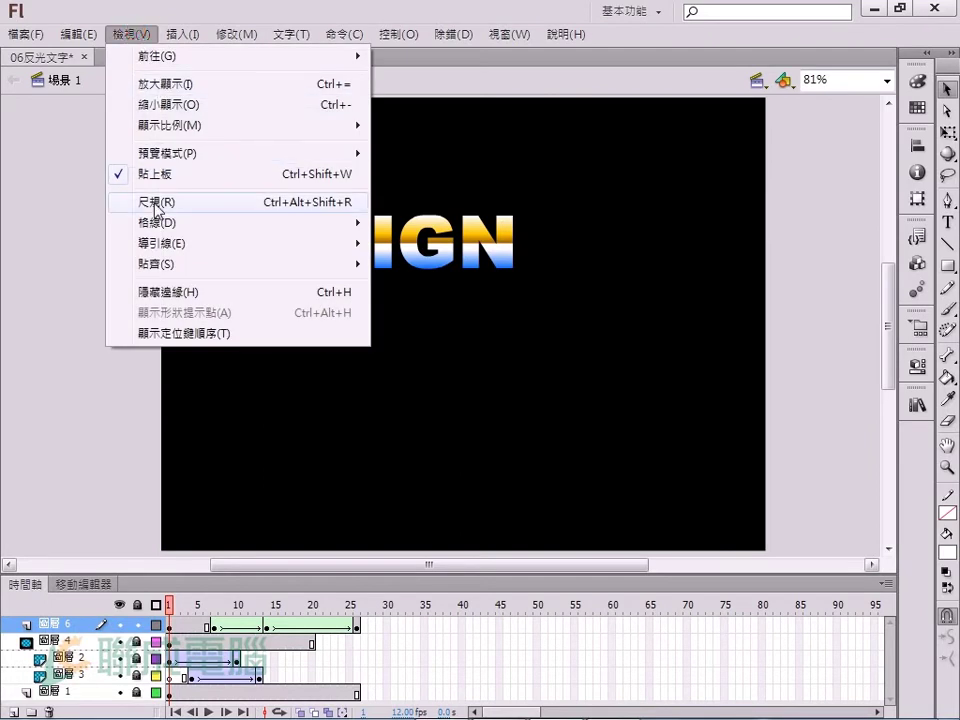
{"action": "left_click", "coordinate": [157, 207]}
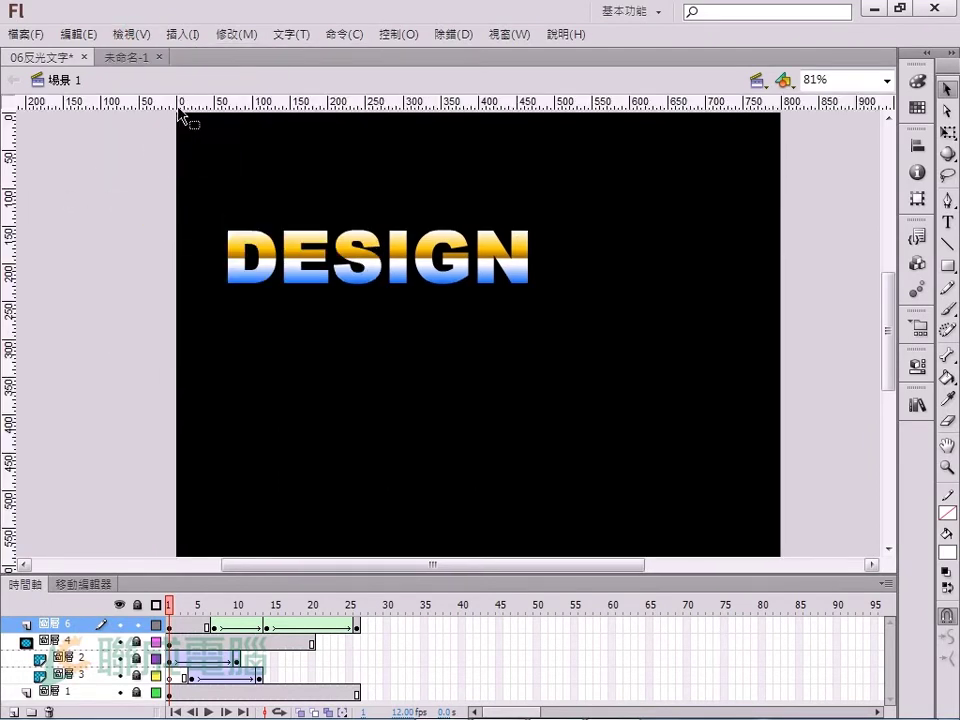
{"action": "left_click_drag", "start_coordinate": [31, 103], "coordinate": [23, 157]}
{"action": "left_click_drag", "start_coordinate": [167, 121], "coordinate": [133, 136]}
{"action": "left_click_drag", "start_coordinate": [300, 177], "coordinate": [303, 220]}
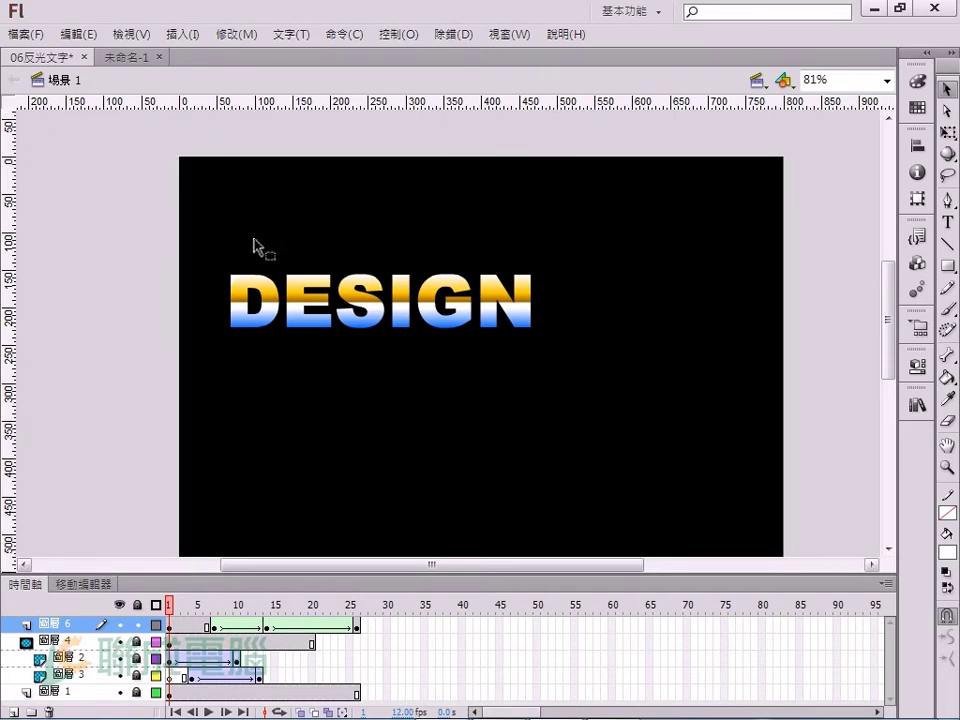
Add a vertical guide and a horizontal guide aligned with DESIGN's top
{"action": "left_click", "coordinate": [10, 104]}
{"action": "left_click_drag", "start_coordinate": [237, 108], "coordinate": [240, 210]}
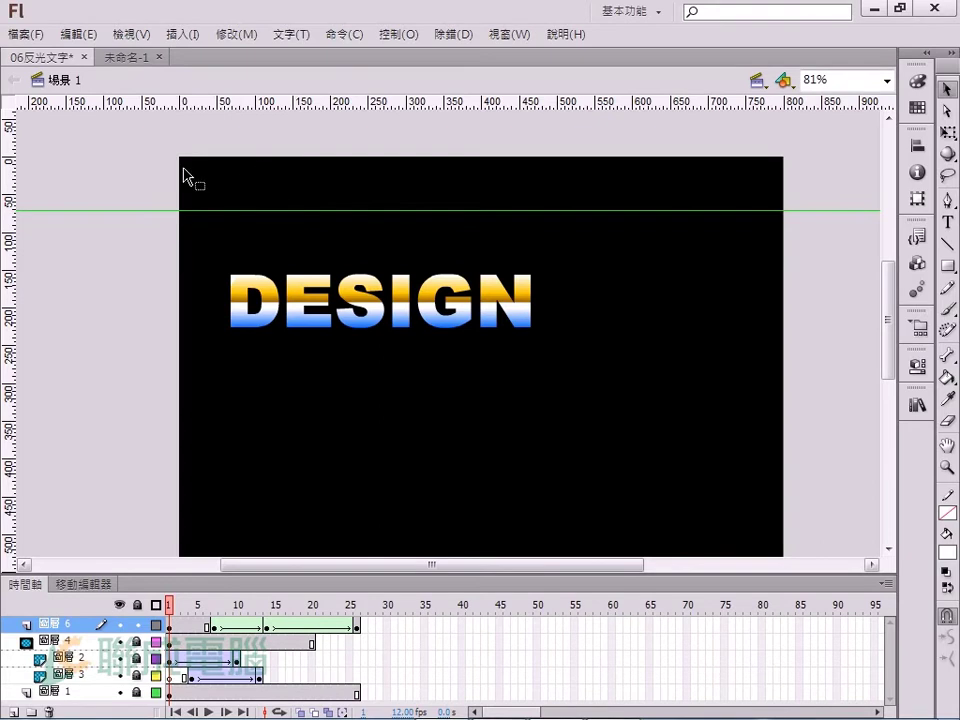
{"action": "left_click_drag", "start_coordinate": [12, 176], "coordinate": [206, 186]}
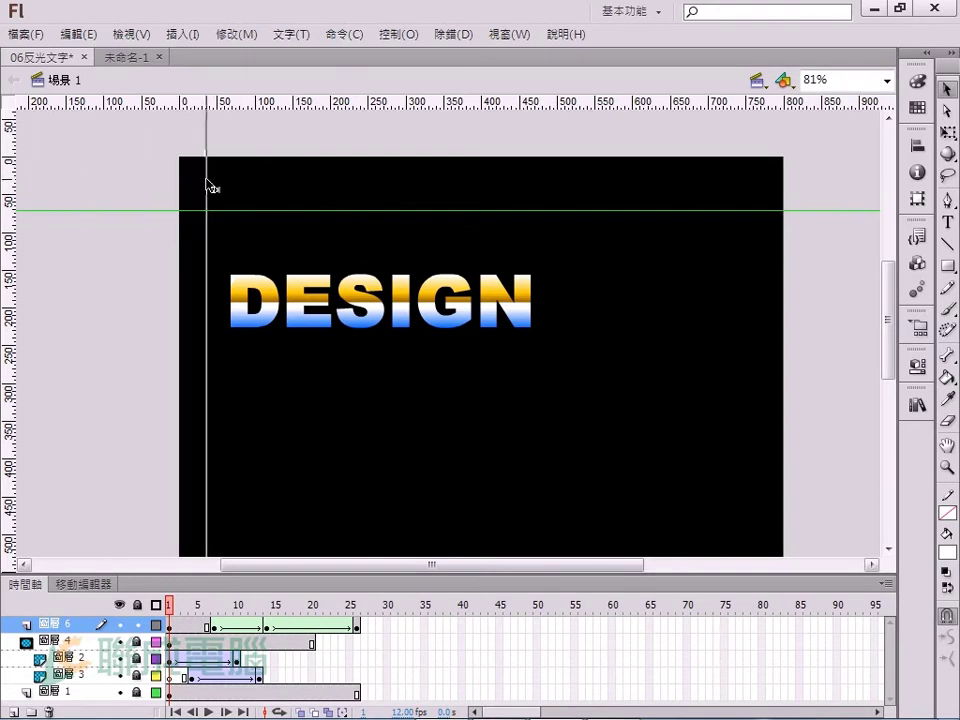
{"action": "mouse_move", "coordinate": [267, 211]}
{"action": "left_mouse_down"}
{"action": "mouse_move", "coordinate": [288, 257]}
{"action": "mouse_move", "coordinate": [292, 214]}
{"action": "left_mouse_up"}
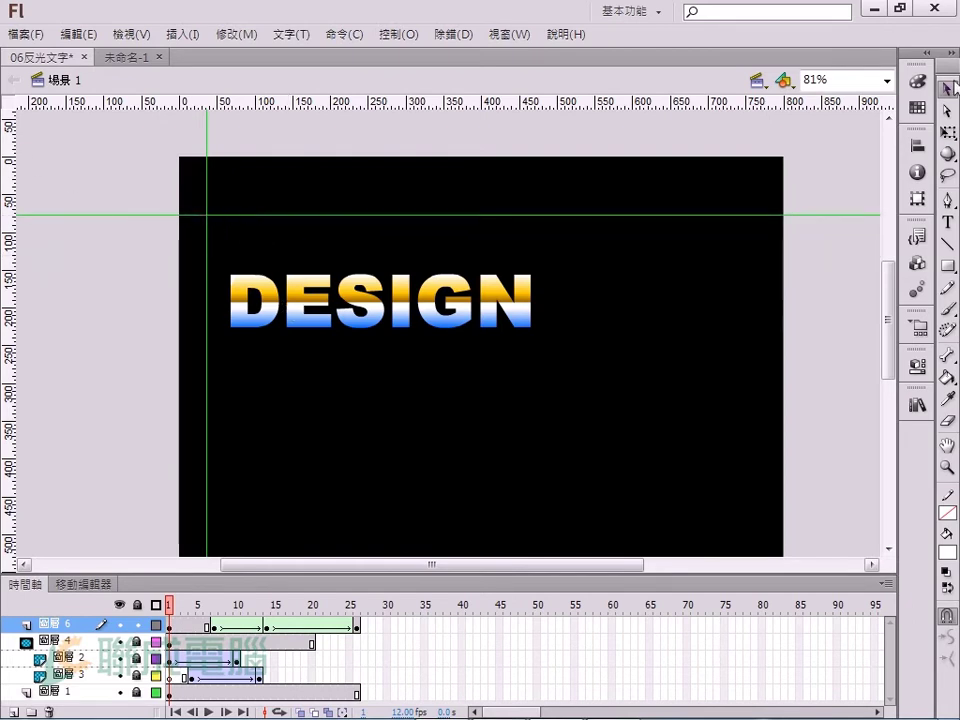
{"action": "mouse_move", "coordinate": [227, 215]}
{"action": "left_mouse_down"}
{"action": "mouse_move", "coordinate": [234, 274]}
{"action": "mouse_move", "coordinate": [200, 273]}
{"action": "mouse_move", "coordinate": [232, 262]}
{"action": "left_mouse_up"}
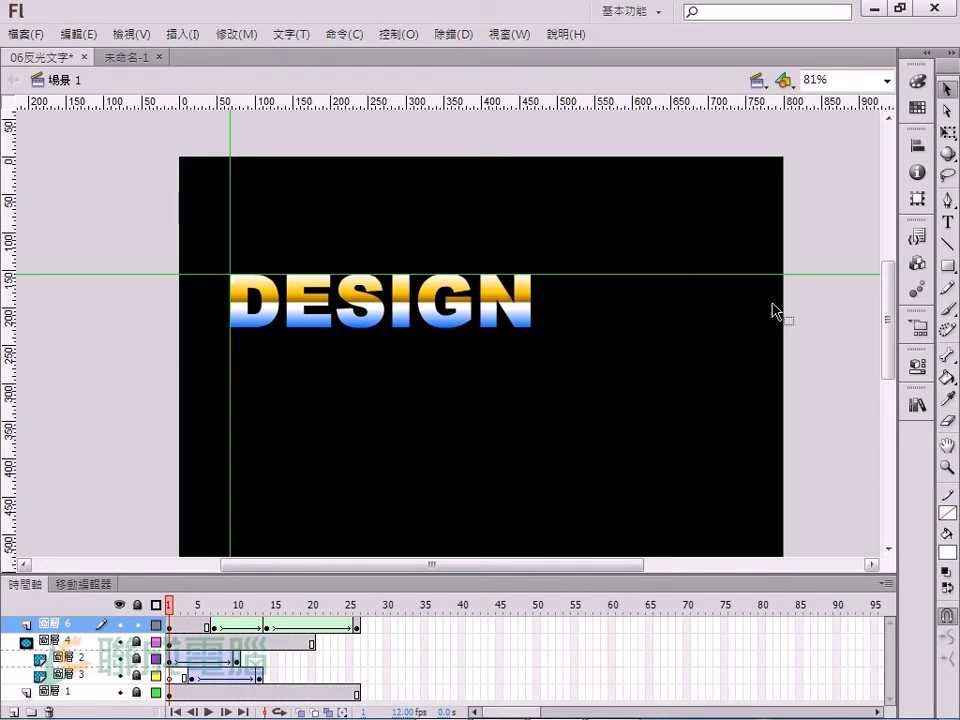
Remove that horizontal guide and add three new horizontal guides above the text
{"action": "left_click_drag", "start_coordinate": [669, 274], "coordinate": [685, 100]}
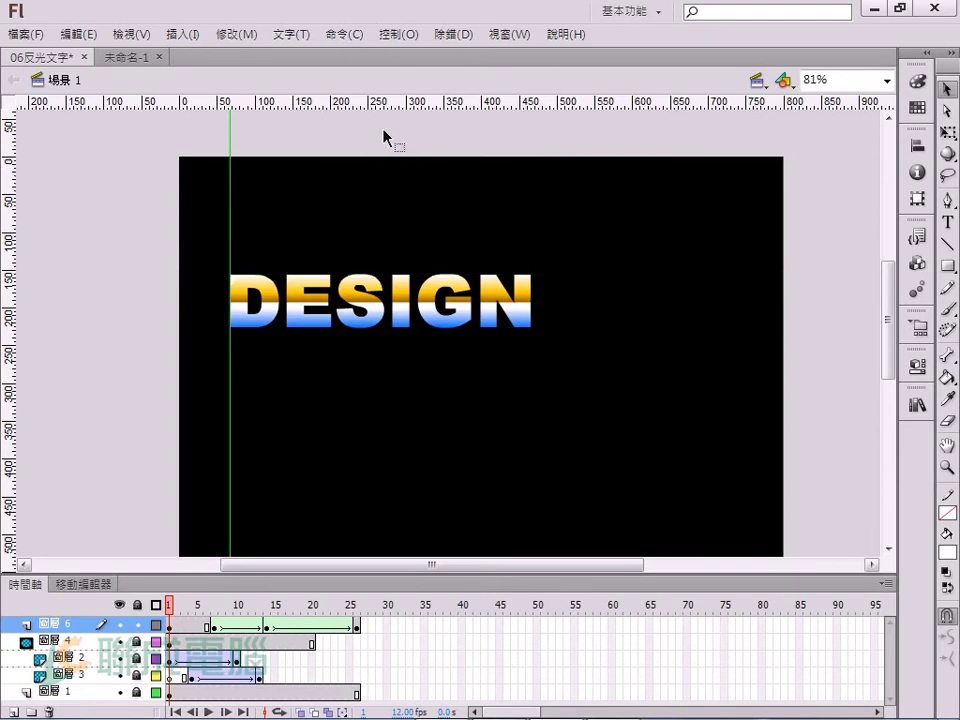
{"action": "mouse_move", "coordinate": [357, 101]}
{"action": "left_mouse_down"}
{"action": "mouse_move", "coordinate": [357, 228]}
{"action": "mouse_move", "coordinate": [377, 264]}
{"action": "left_mouse_up"}
{"action": "left_click_drag", "start_coordinate": [384, 101], "coordinate": [376, 188]}
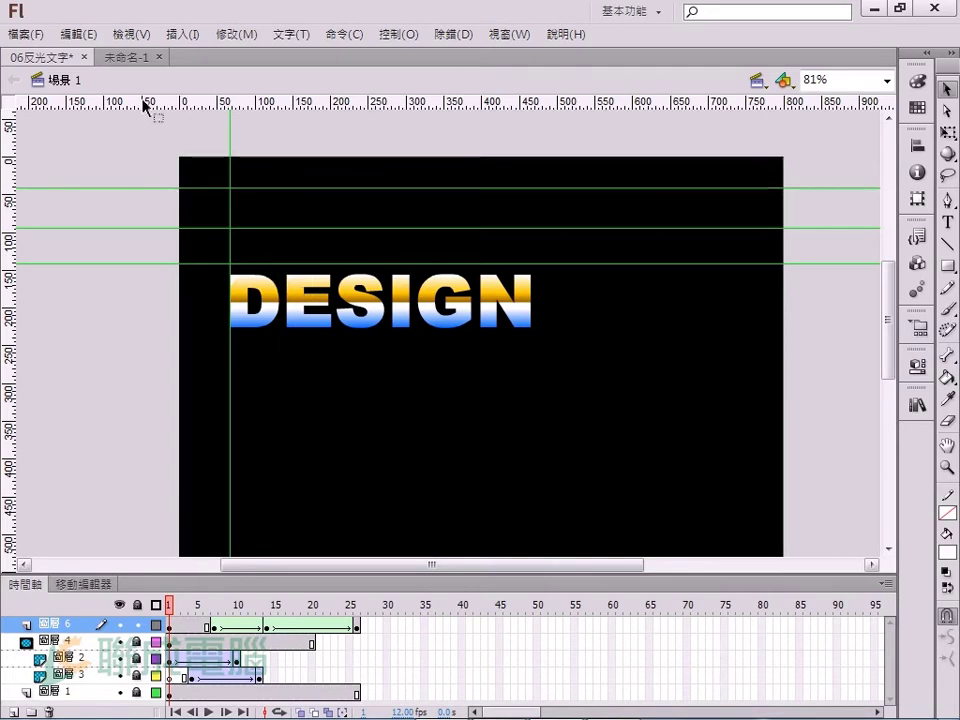
{"action": "left_click", "coordinate": [128, 38]}
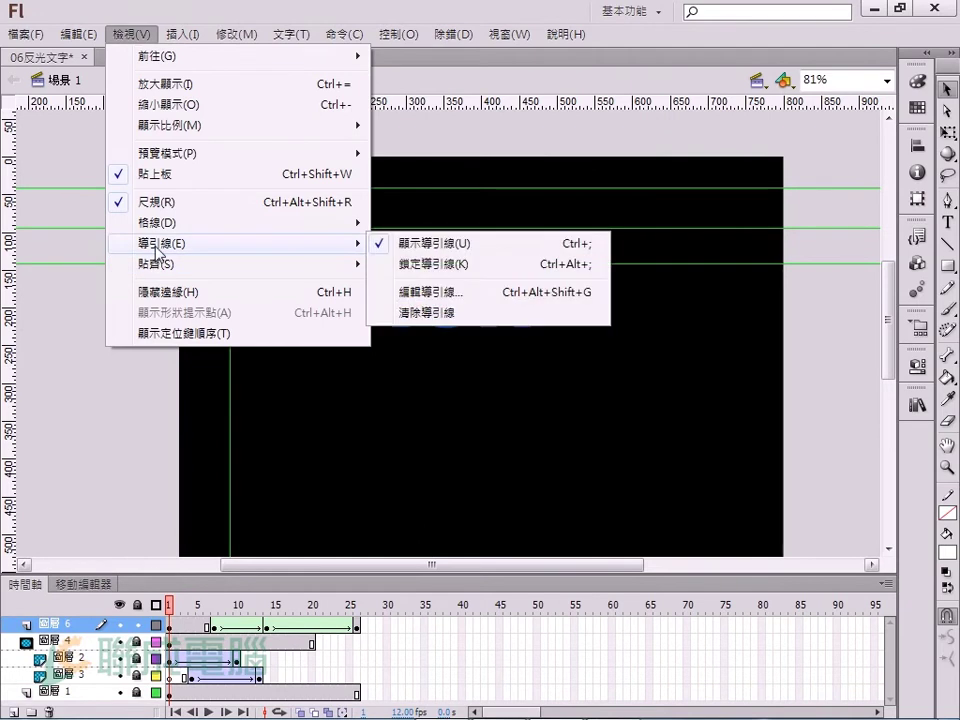
Set the guide colour to yellow, keep Normal snap accuracy, and confirm
{"action": "mouse_move", "coordinate": [236, 243]}
{"action": "left_click", "coordinate": [445, 297]}
{"action": "left_click_drag", "start_coordinate": [428, 300], "coordinate": [528, 292]}
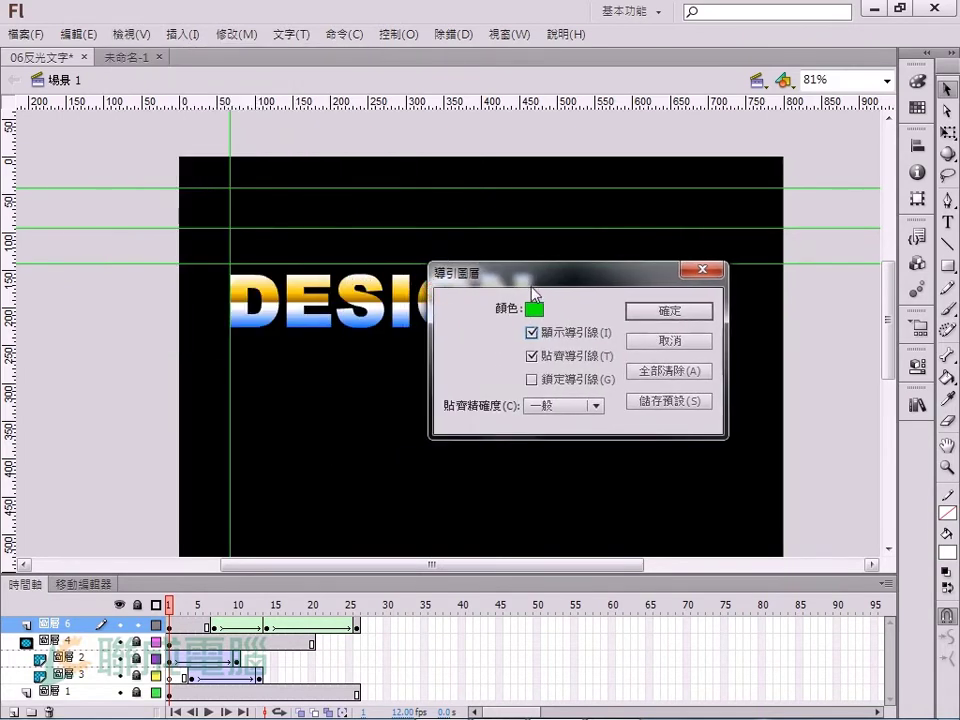
{"action": "left_click", "coordinate": [534, 309]}
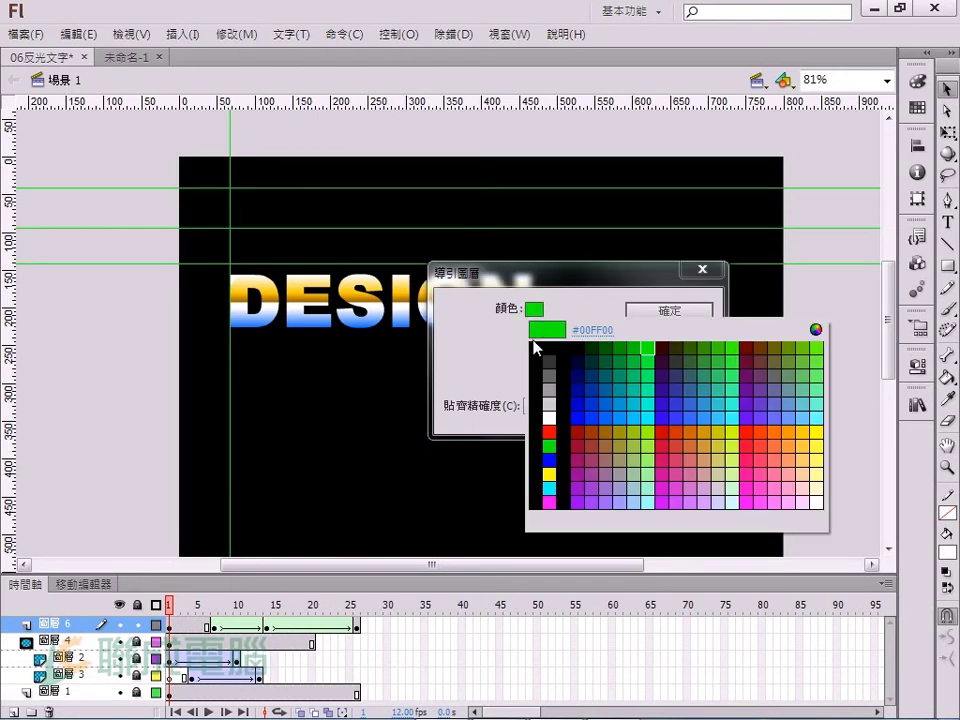
{"action": "left_click", "coordinate": [548, 474]}
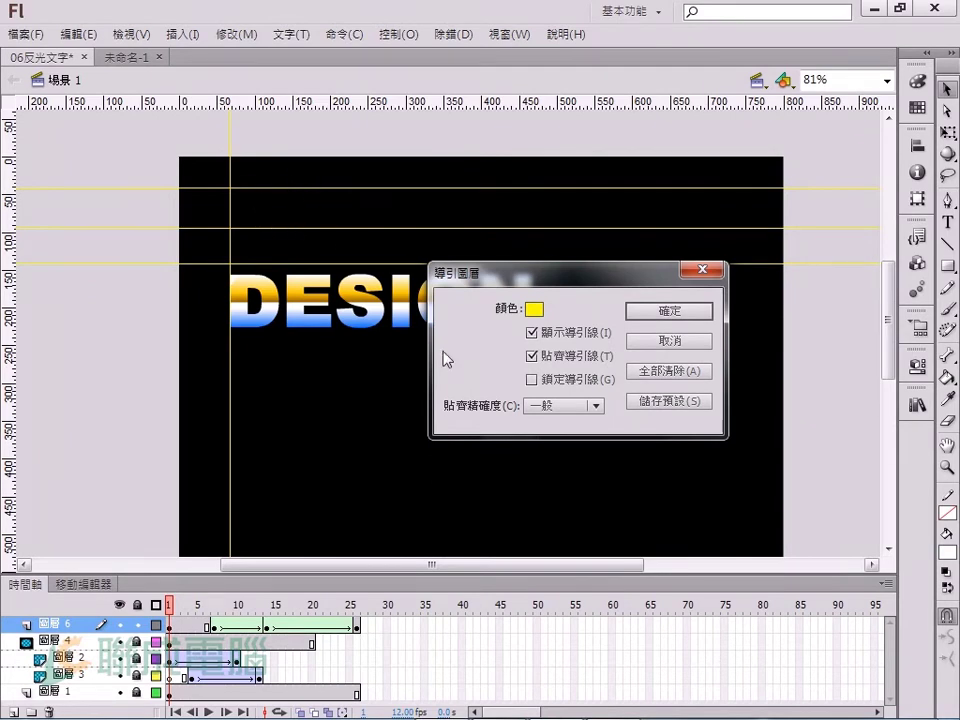
{"action": "left_click", "coordinate": [565, 405]}
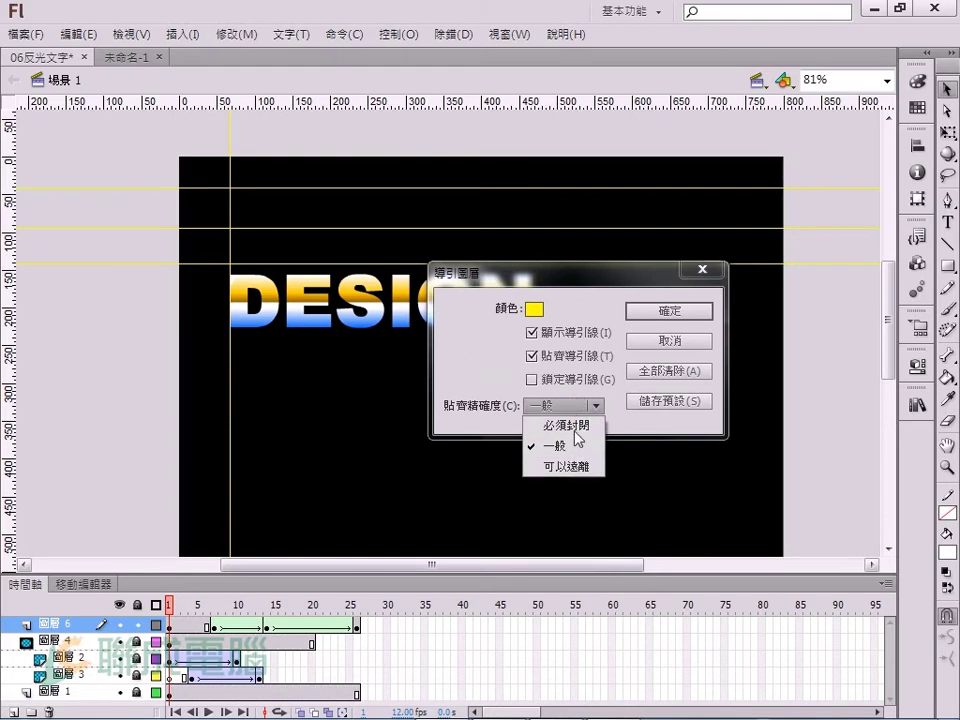
{"action": "left_click", "coordinate": [648, 427]}
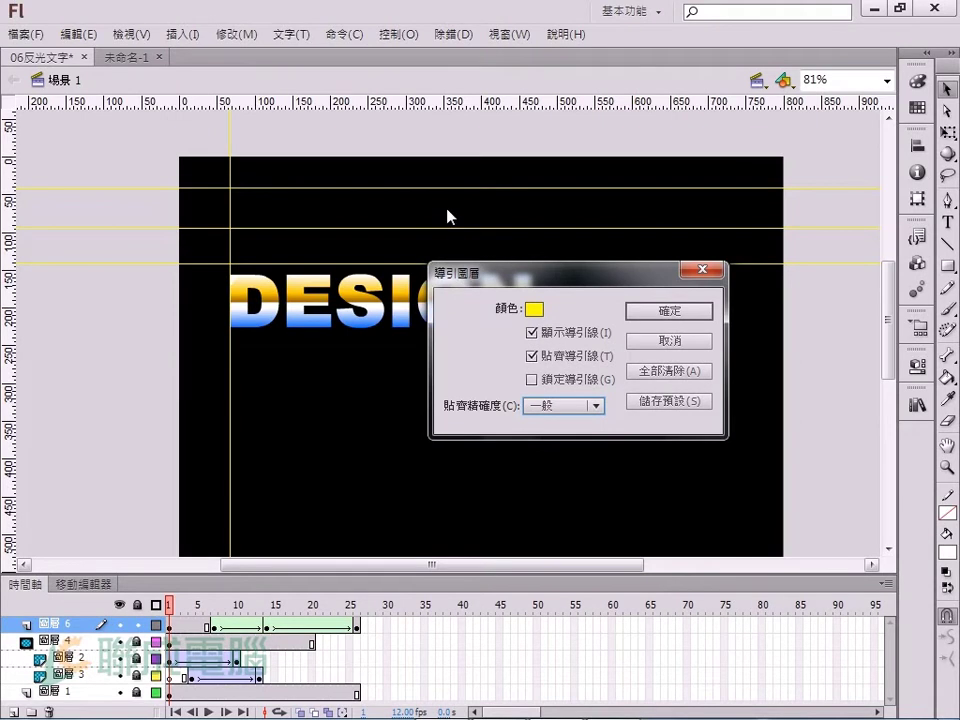
{"action": "key", "text": "Return"}
{"action": "left_click", "coordinate": [133, 35]}
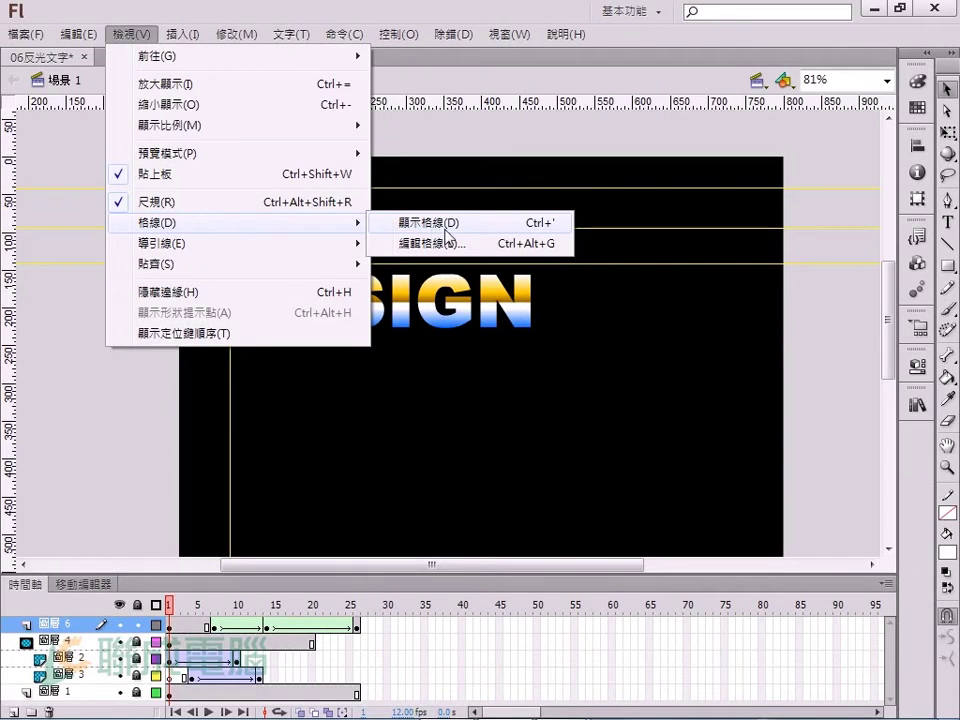
Show the grid and zoom into the empty area right of DESIGN
{"action": "left_click", "coordinate": [490, 231]}
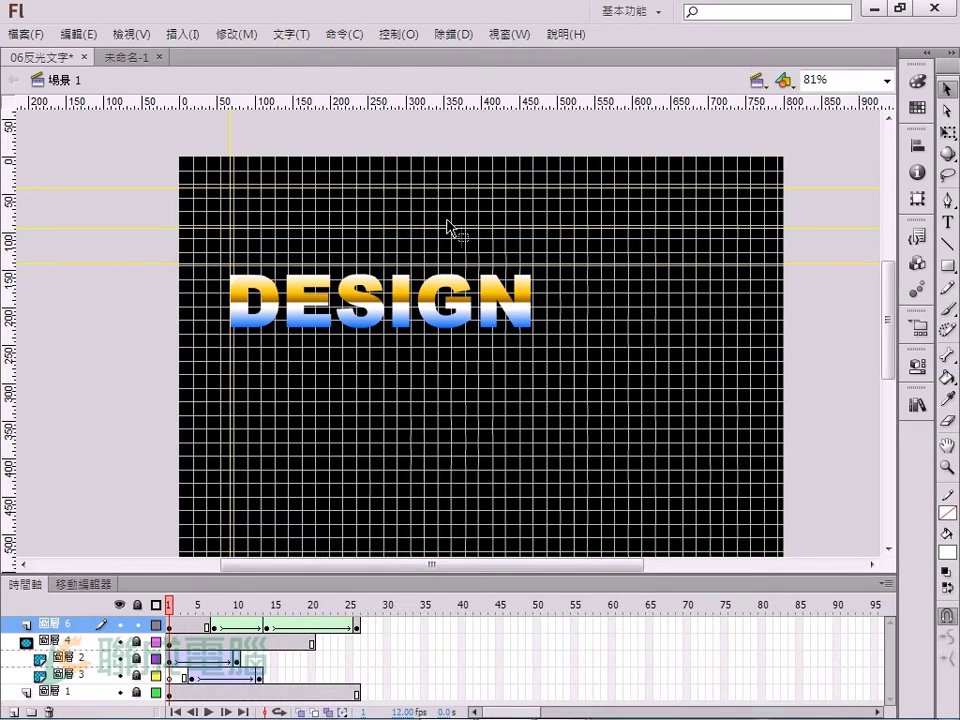
{"action": "left_click", "coordinate": [496, 253]}
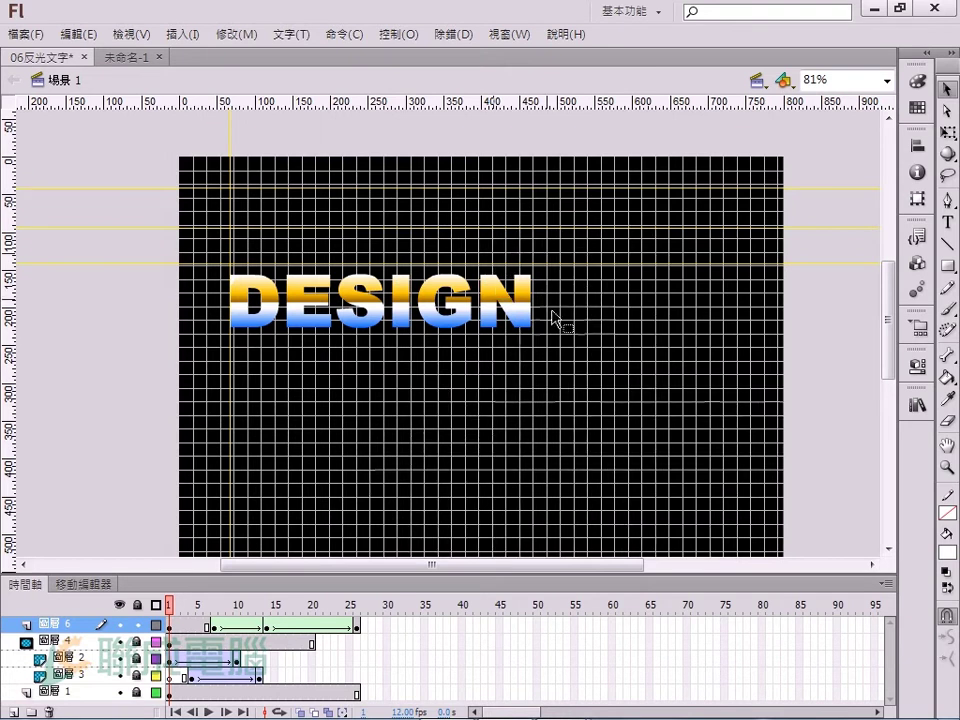
{"action": "left_click_drag", "start_coordinate": [520, 258], "coordinate": [583, 321]}
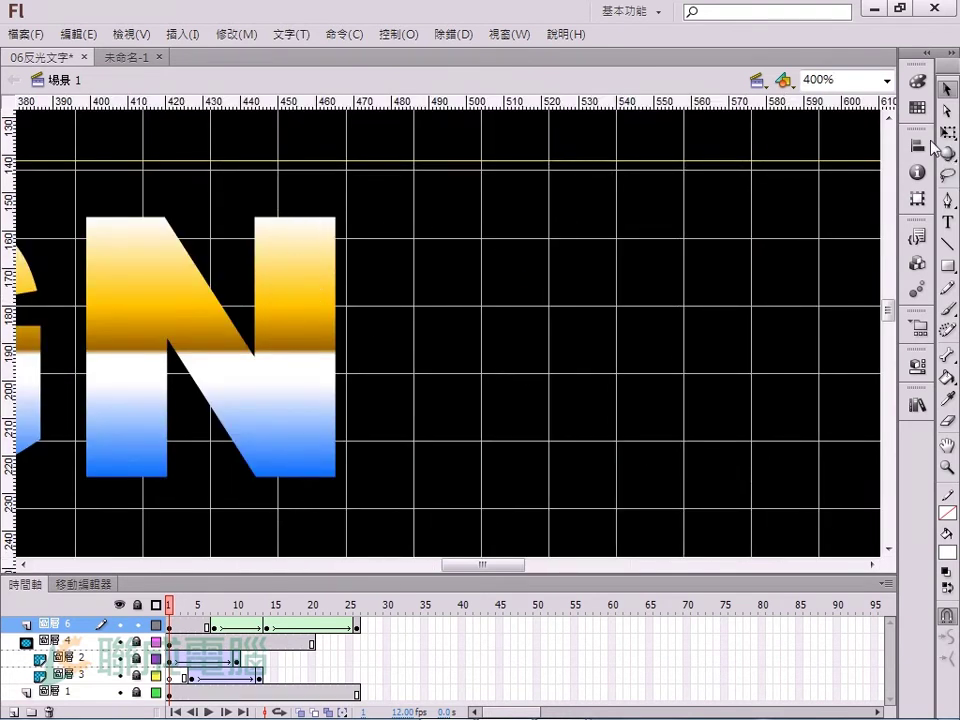
{"action": "left_click", "coordinate": [947, 265]}
Draw a white square right of the N and nudge it into position
{"action": "left_click_drag", "start_coordinate": [577, 251], "coordinate": [688, 361]}
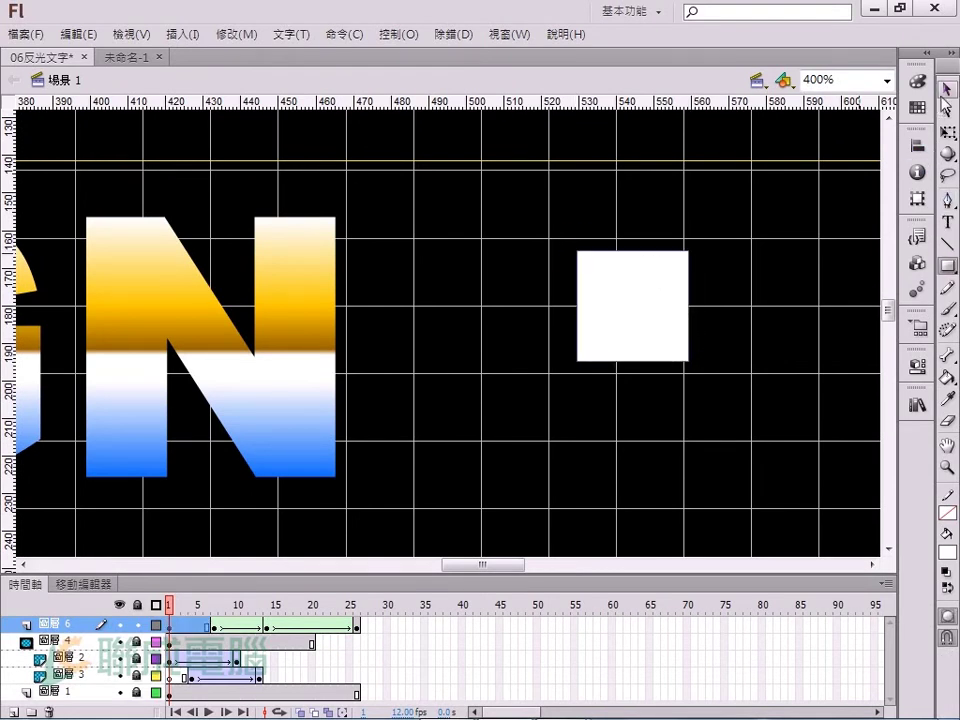
{"action": "left_click", "coordinate": [947, 89]}
{"action": "left_click_drag", "start_coordinate": [630, 334], "coordinate": [604, 326]}
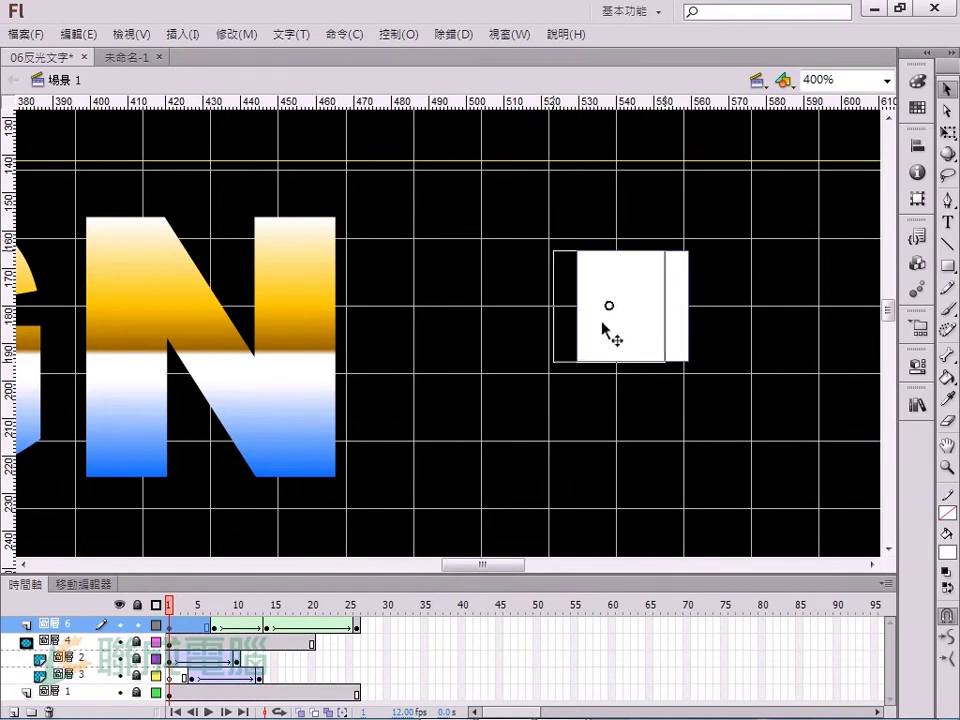
{"action": "left_click_drag", "start_coordinate": [603, 326], "coordinate": [597, 318]}
{"action": "left_click_drag", "start_coordinate": [565, 280], "coordinate": [554, 243]}
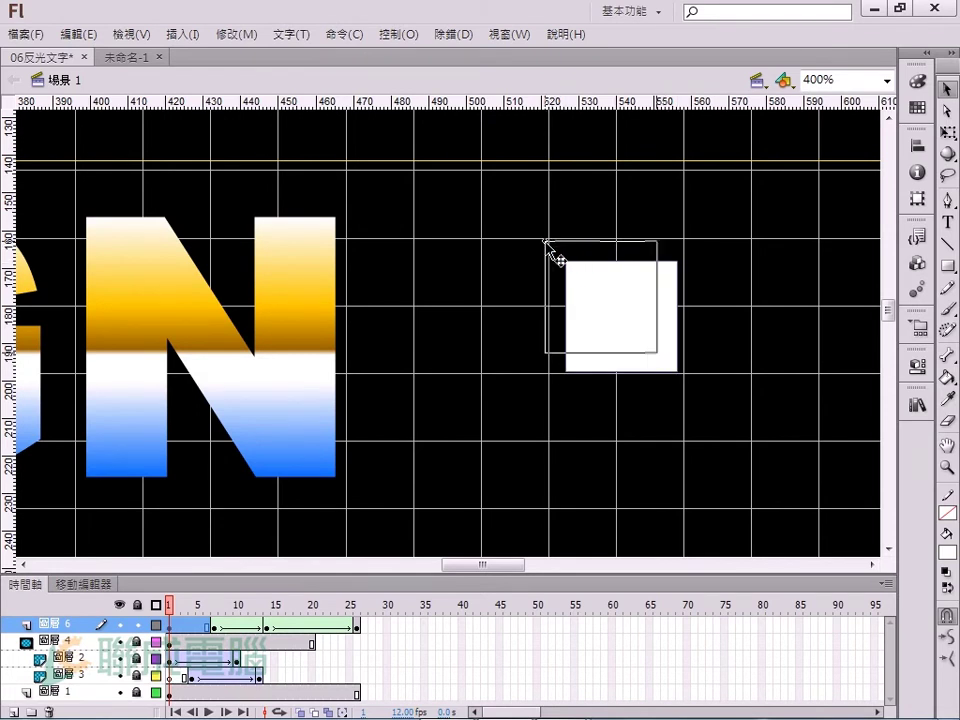
{"action": "mouse_move", "coordinate": [554, 244]}
{"action": "left_mouse_down"}
{"action": "mouse_move", "coordinate": [582, 265]}
{"action": "mouse_move", "coordinate": [565, 265]}
{"action": "left_mouse_up"}
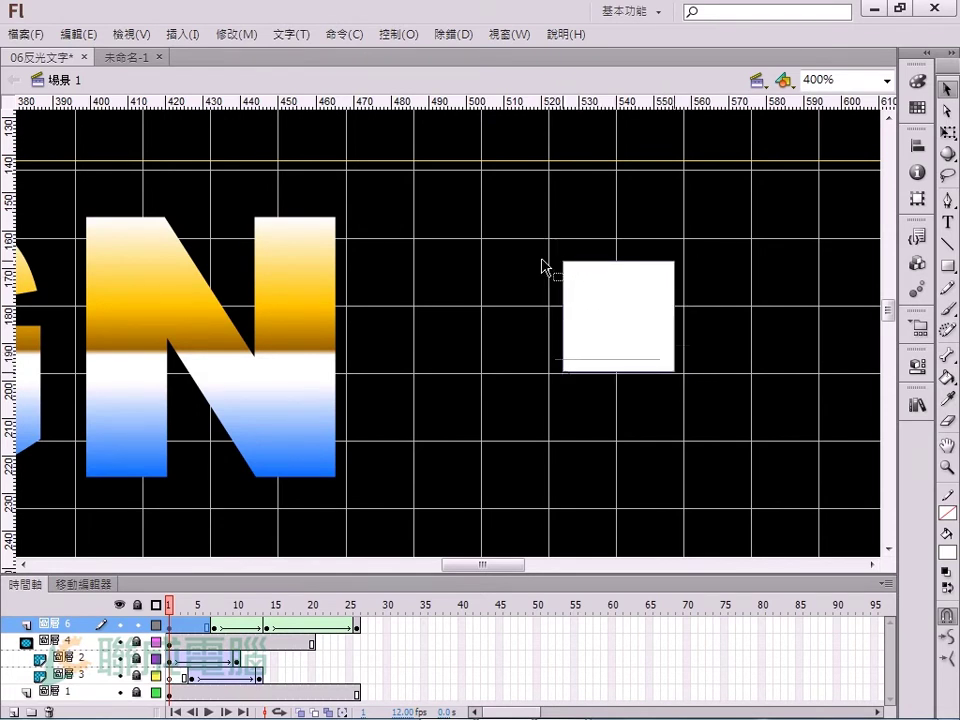
{"action": "left_click", "coordinate": [133, 35]}
{"action": "mouse_move", "coordinate": [190, 264]}
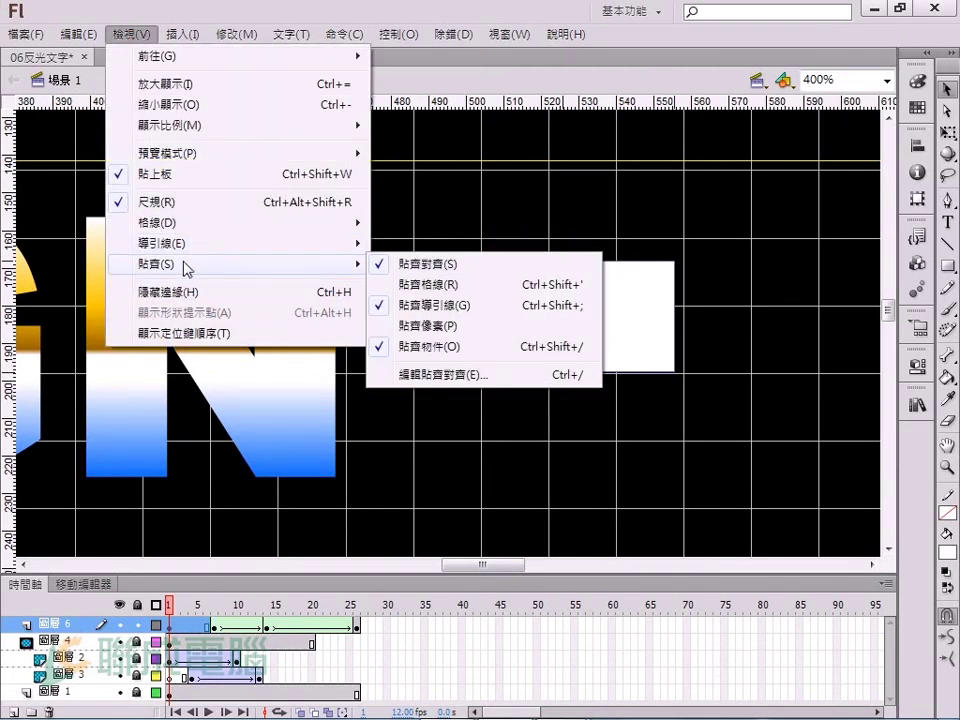
Enable Snap to Grid and try snapping the square's corner to a grid intersection
{"action": "left_click", "coordinate": [459, 297]}
{"action": "mouse_move", "coordinate": [611, 317]}
{"action": "left_mouse_down"}
{"action": "mouse_move", "coordinate": [576, 280]}
{"action": "mouse_move", "coordinate": [576, 290]}
{"action": "mouse_move", "coordinate": [597, 297]}
{"action": "mouse_move", "coordinate": [584, 310]}
{"action": "mouse_move", "coordinate": [558, 259]}
{"action": "left_mouse_up"}
{"action": "key", "text": "ctrl+z"}
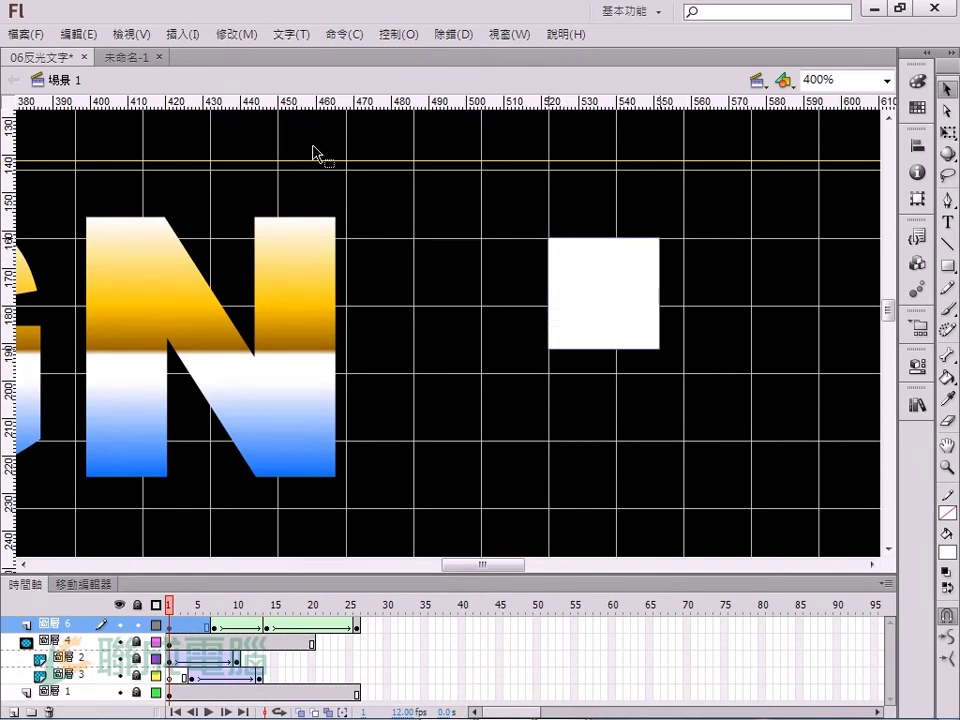
{"action": "left_click", "coordinate": [128, 34]}
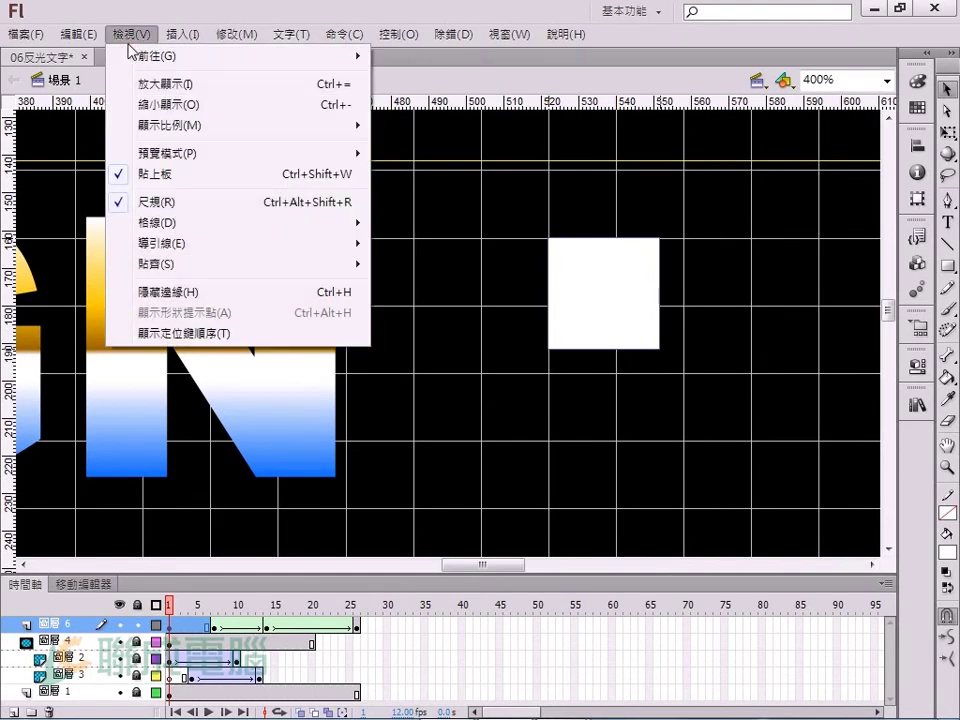
{"action": "mouse_move", "coordinate": [238, 222]}
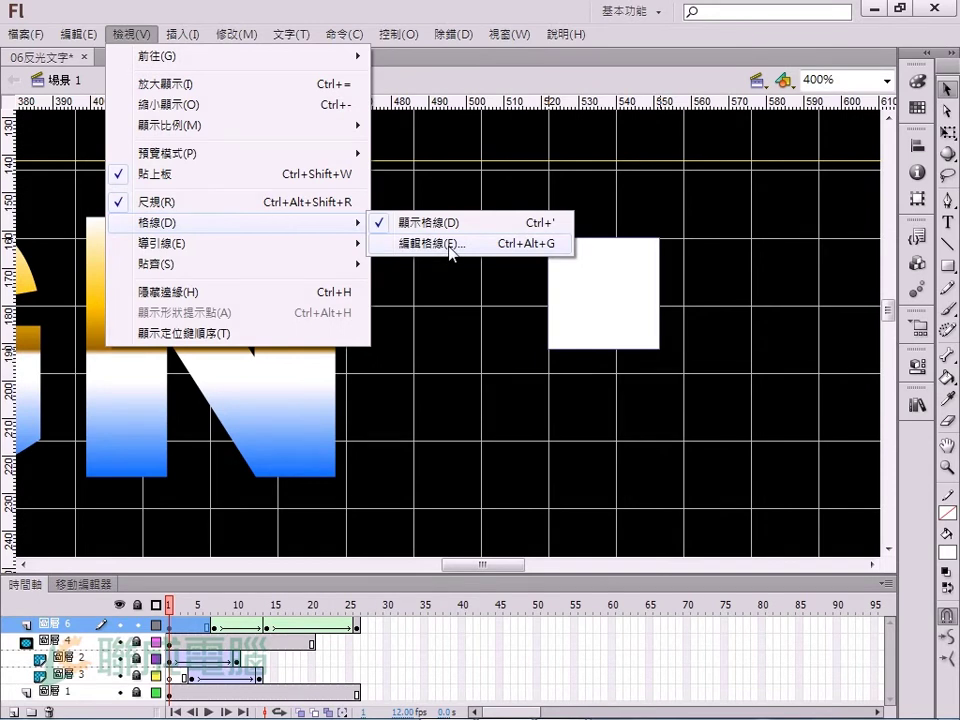
In Edit Grid, try black and yellow before setting the grid colour to green
{"action": "left_click", "coordinate": [456, 244]}
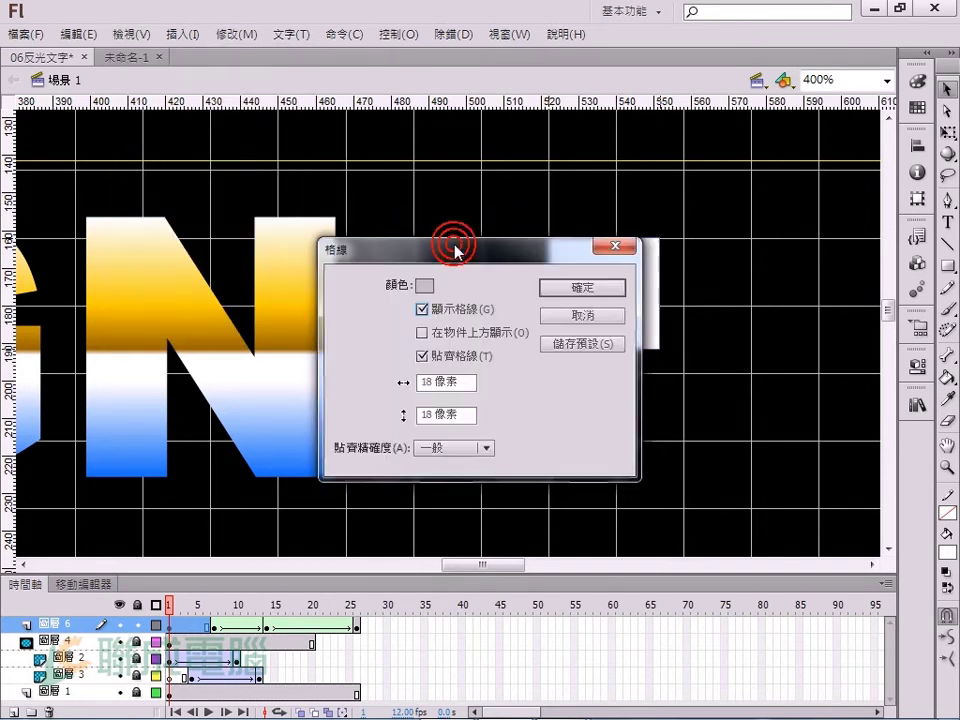
{"action": "left_click_drag", "start_coordinate": [464, 265], "coordinate": [599, 309]}
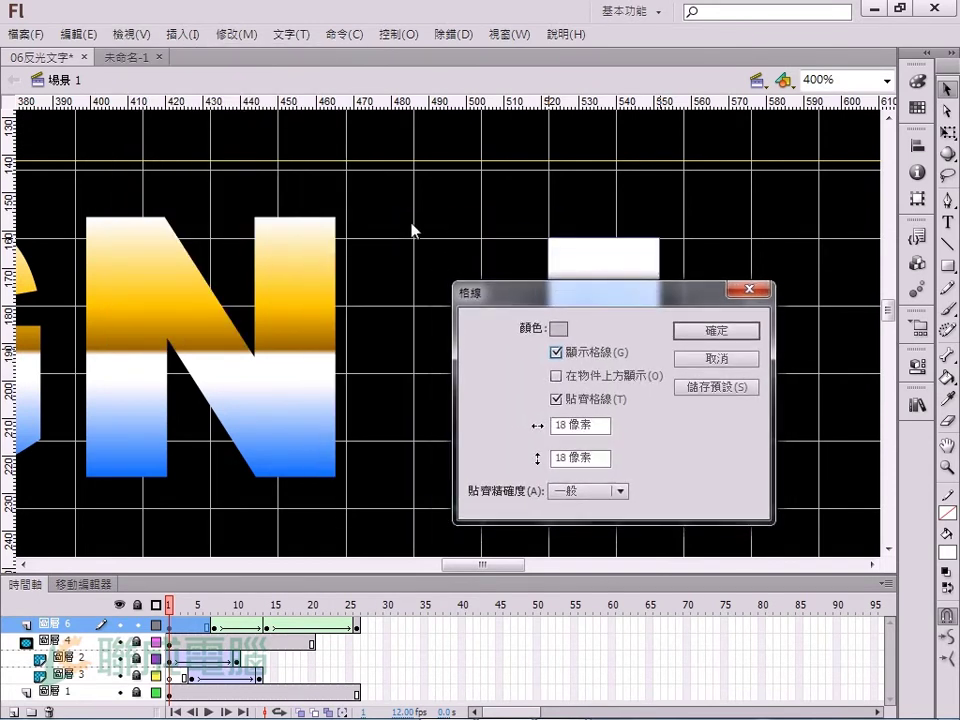
{"action": "left_click", "coordinate": [559, 328]}
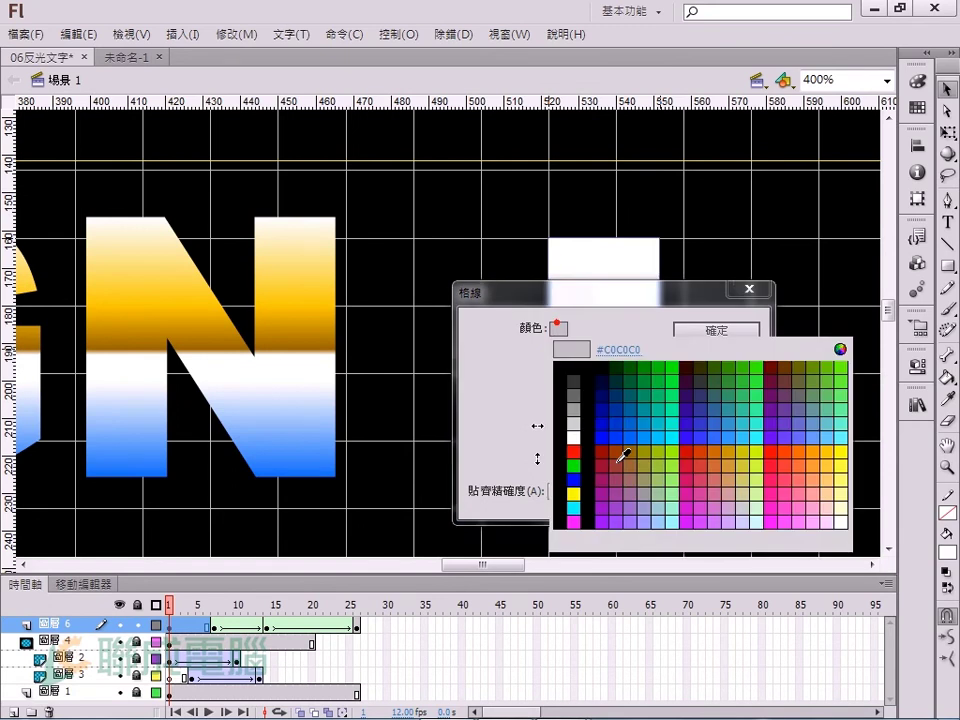
{"action": "left_click", "coordinate": [589, 460]}
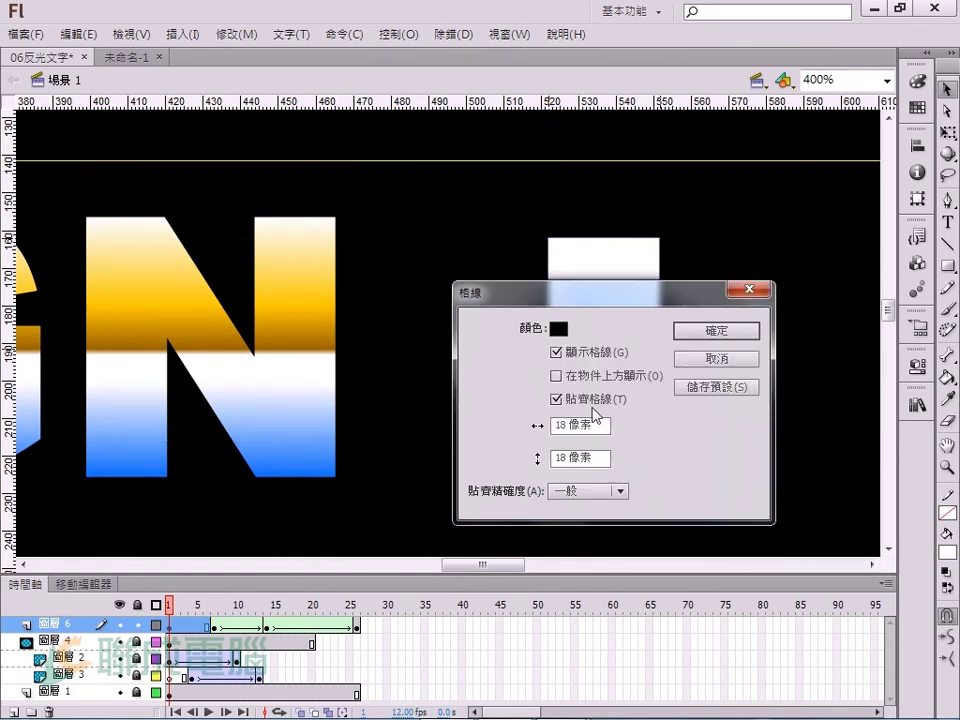
{"action": "left_click", "coordinate": [559, 330]}
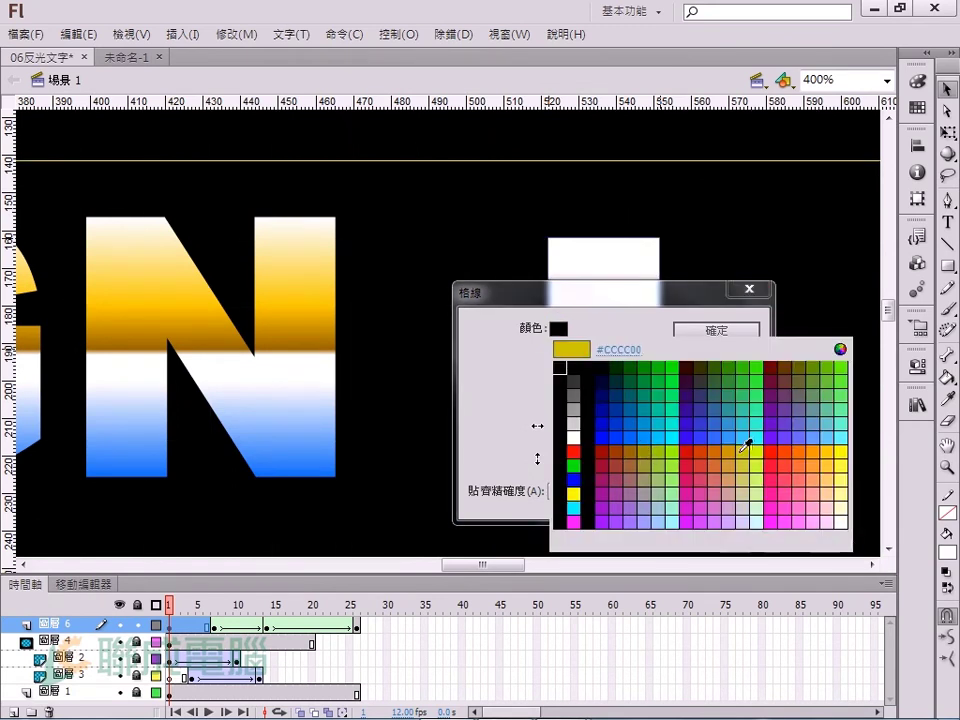
{"action": "left_click", "coordinate": [738, 452]}
{"action": "left_click", "coordinate": [559, 328]}
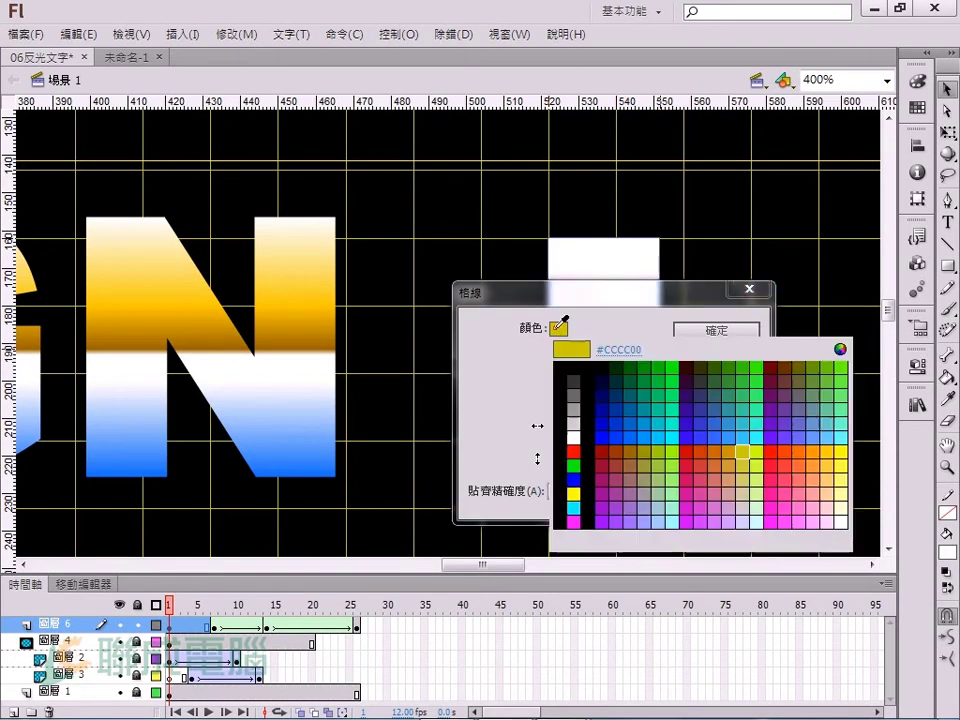
{"action": "left_click", "coordinate": [573, 465]}
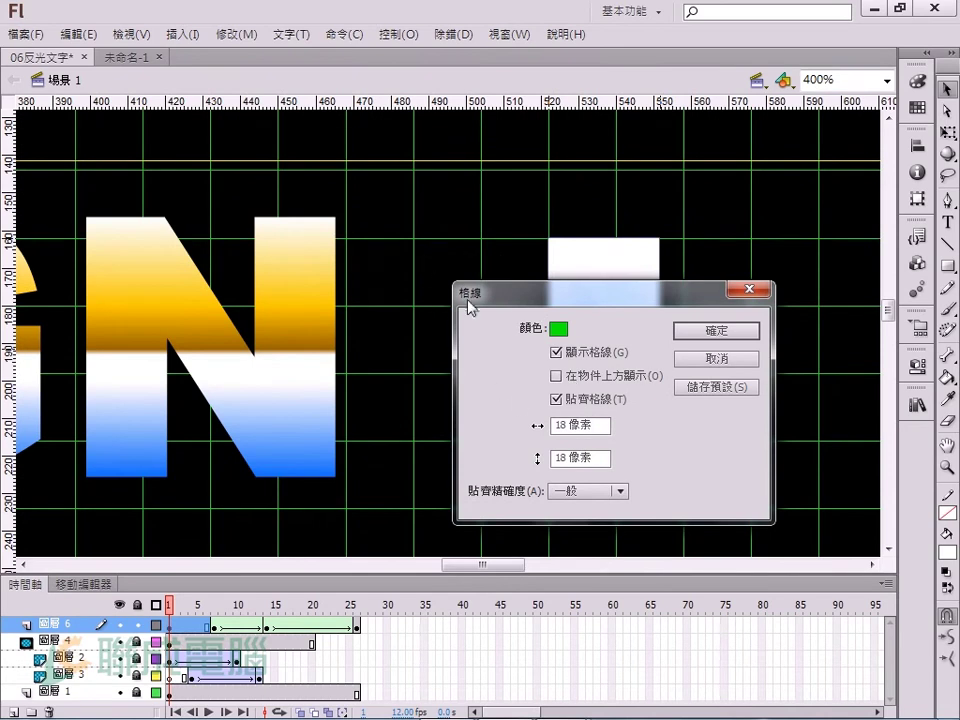
Set both horizontal and vertical grid spacing to 20
{"action": "left_click_drag", "start_coordinate": [468, 305], "coordinate": [443, 357]}
{"action": "left_click_drag", "start_coordinate": [556, 352], "coordinate": [608, 286]}
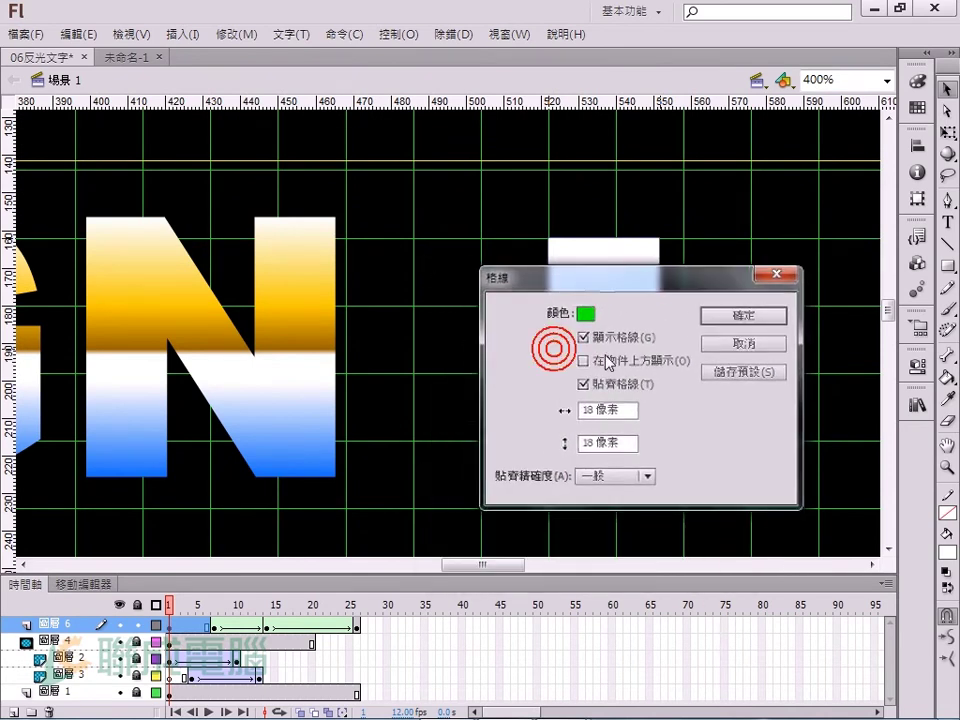
{"action": "double_click", "coordinate": [597, 411]}
{"action": "type", "text": "20"}
{"action": "double_click", "coordinate": [597, 442]}
{"action": "type", "text": "20"}
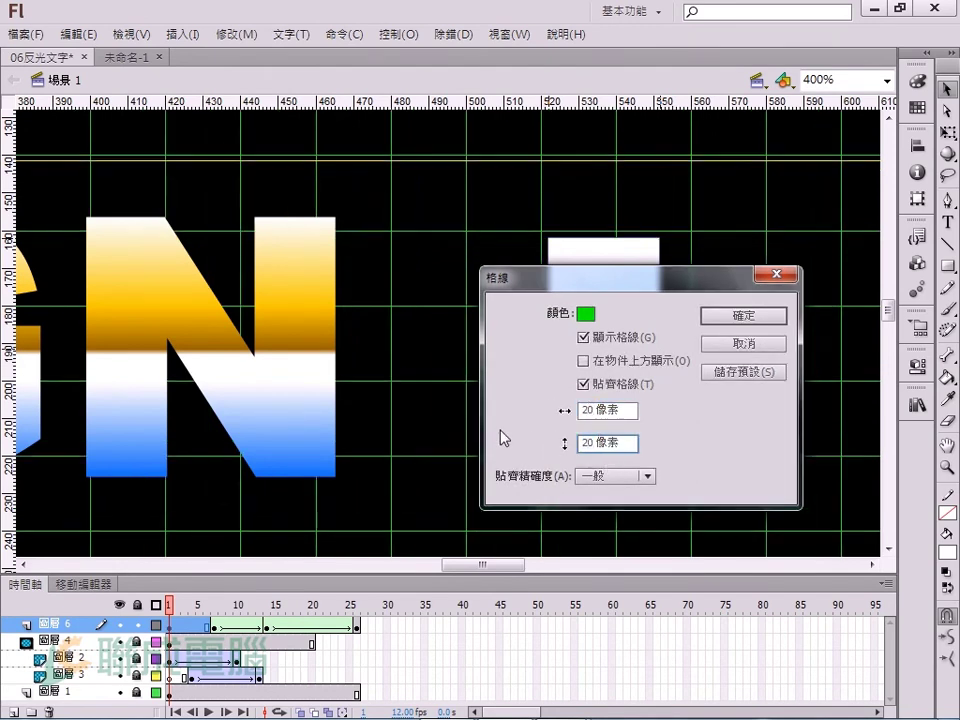
{"action": "left_click", "coordinate": [628, 409]}
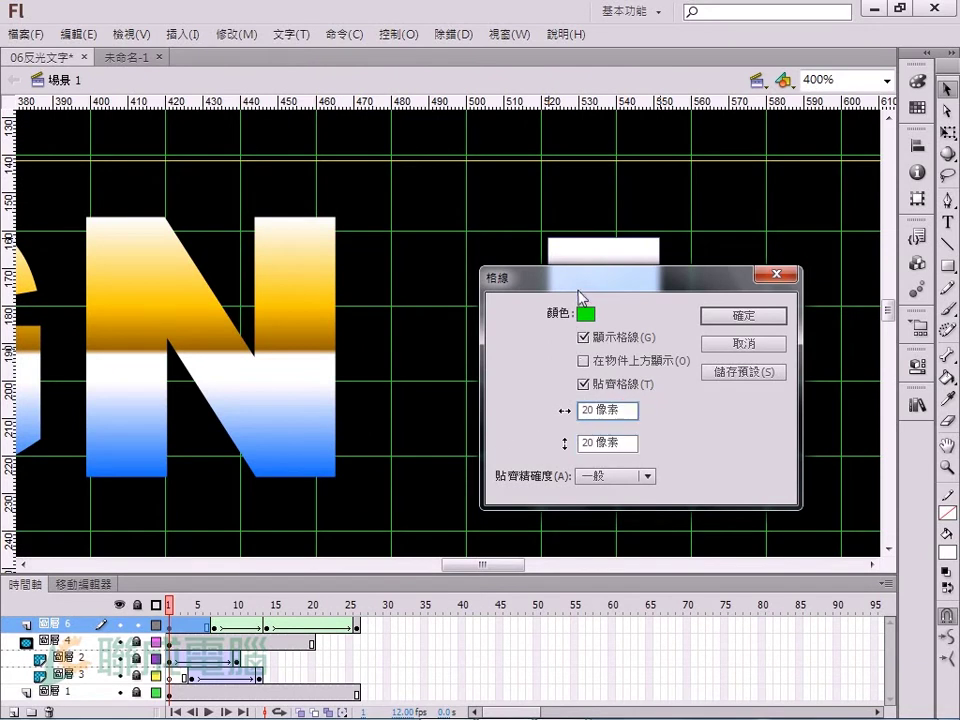
Uncheck Show over objects, keep Normal snap accuracy, and save as default
{"action": "left_click_drag", "start_coordinate": [579, 276], "coordinate": [741, 274]}
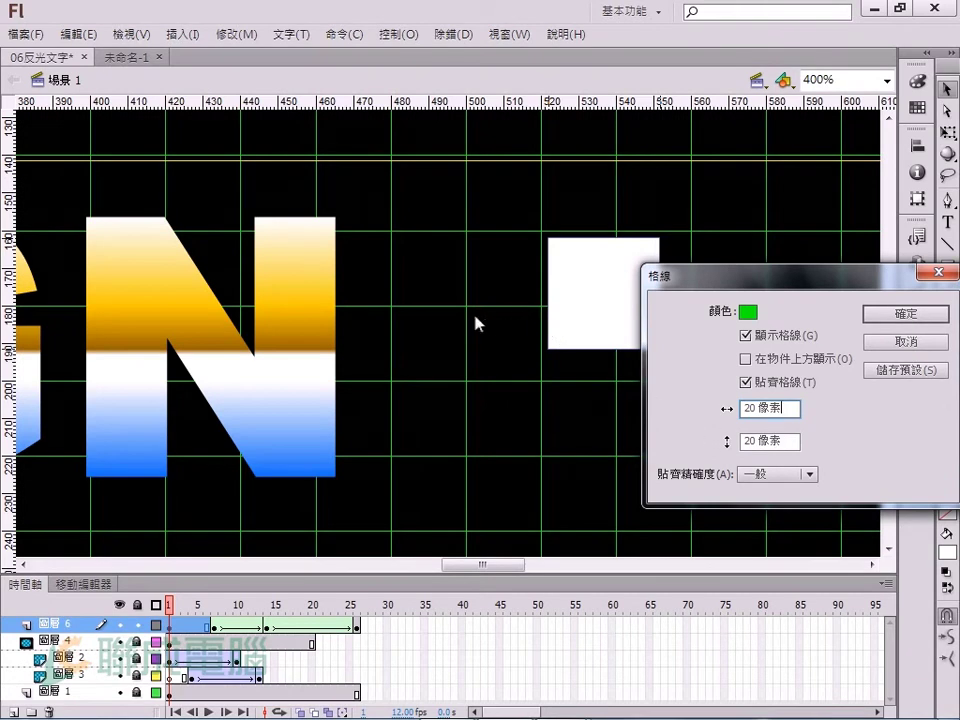
{"action": "left_click", "coordinate": [746, 358]}
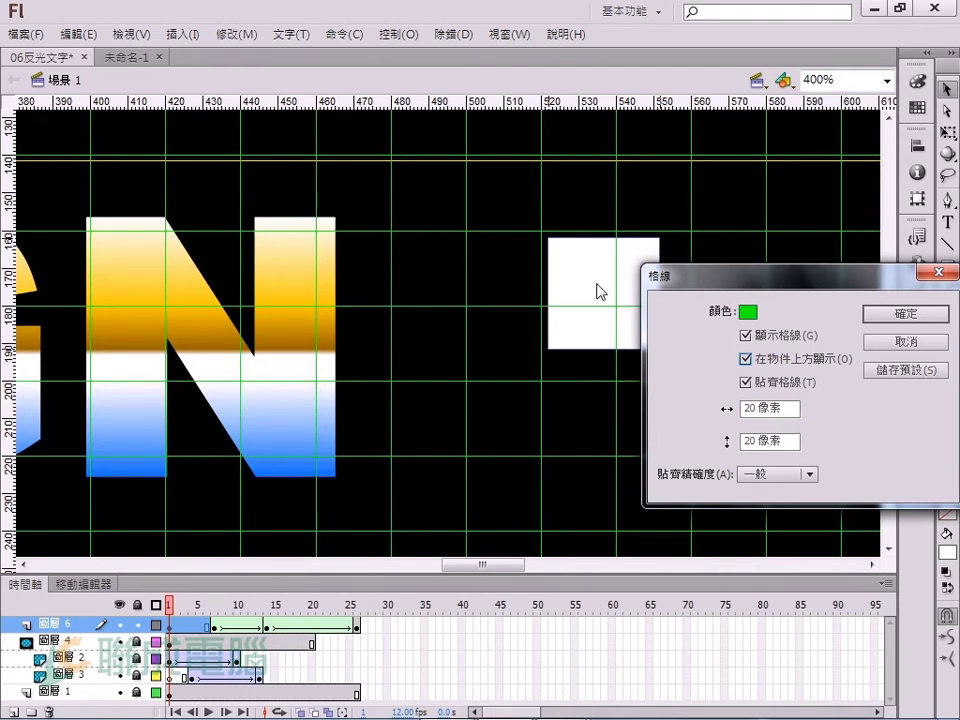
{"action": "left_click", "coordinate": [748, 358]}
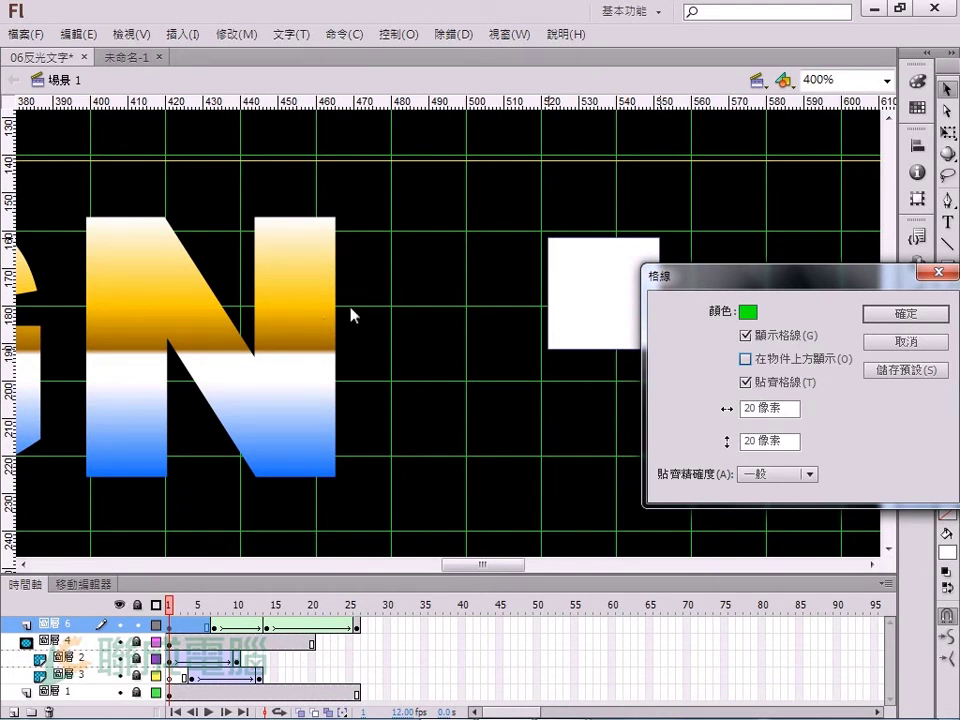
{"action": "left_click", "coordinate": [806, 476]}
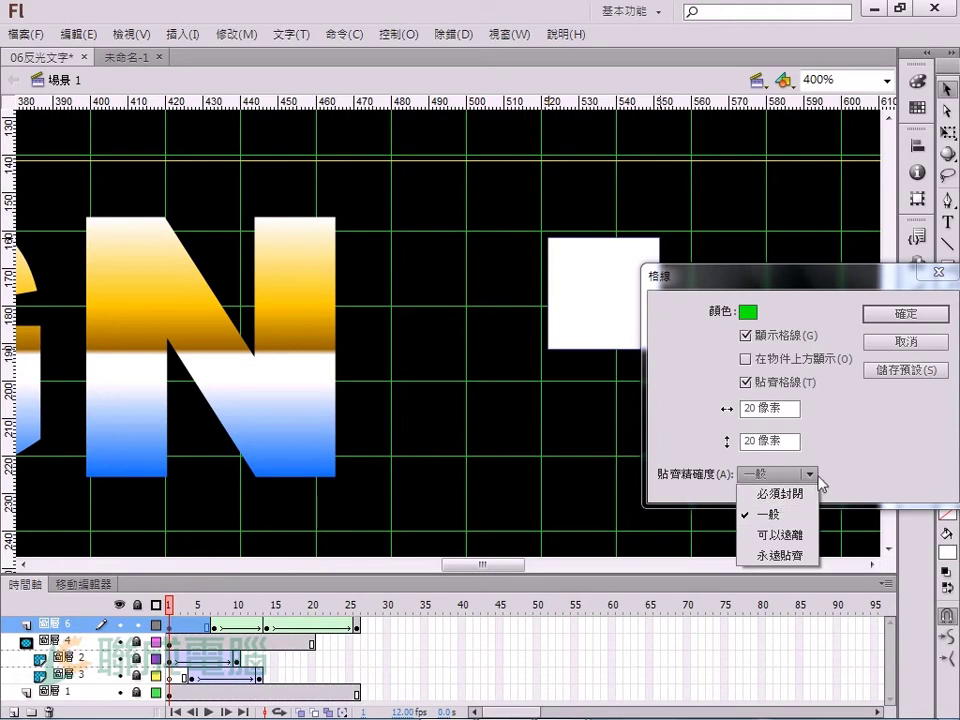
{"action": "left_click", "coordinate": [812, 476]}
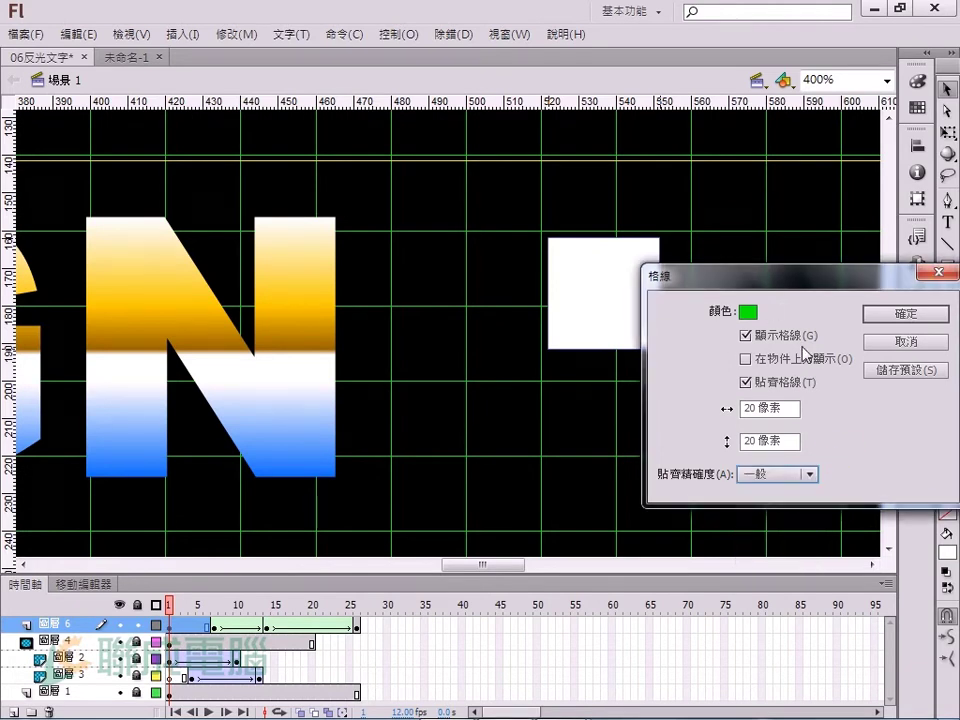
{"action": "left_click", "coordinate": [897, 378]}
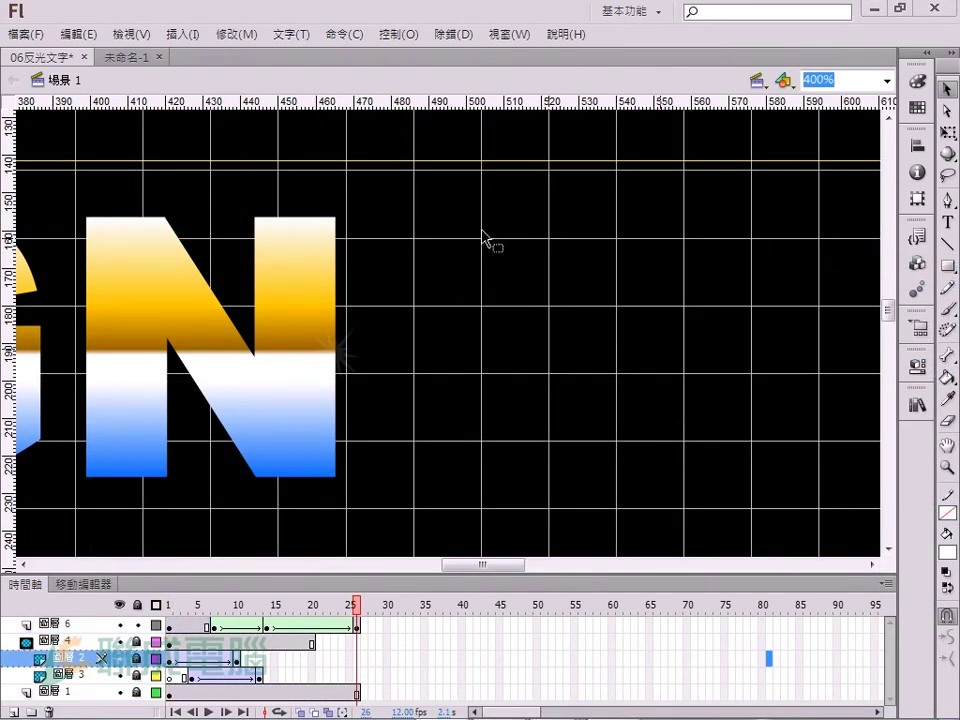
Switch off the stage grid and fit the whole stage in the window
{"action": "left_click", "coordinate": [90, 36]}
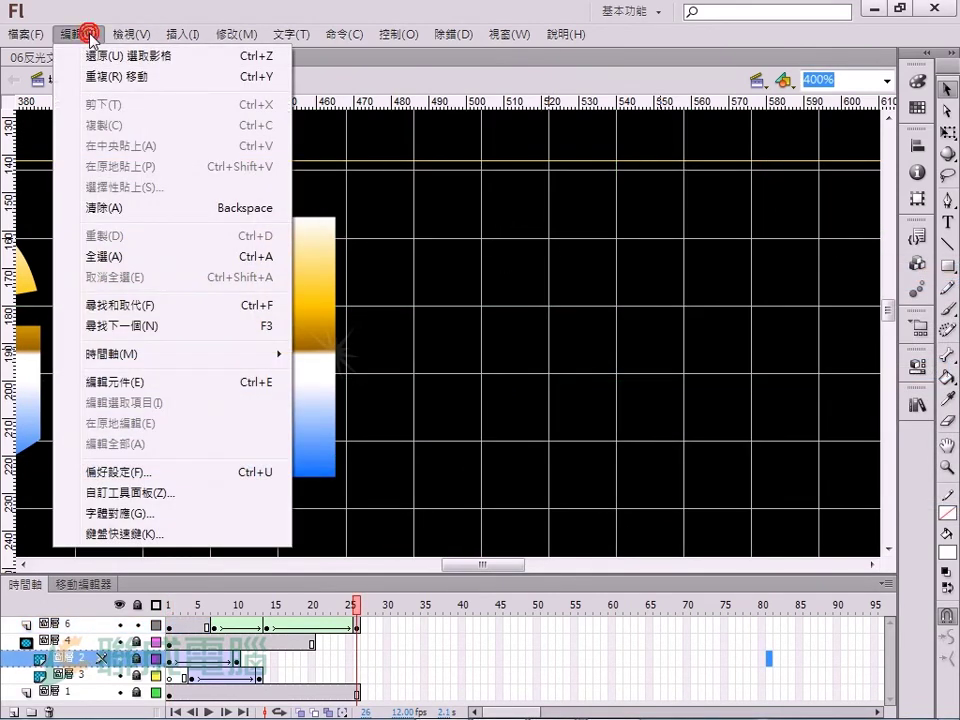
{"action": "mouse_move", "coordinate": [230, 222]}
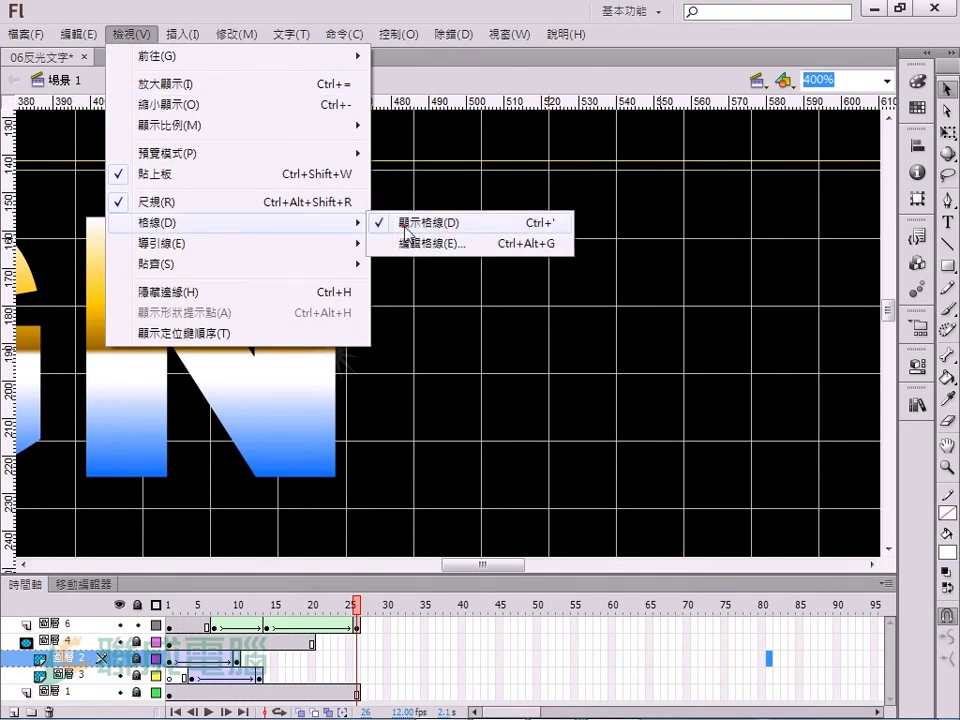
{"action": "left_click", "coordinate": [405, 226]}
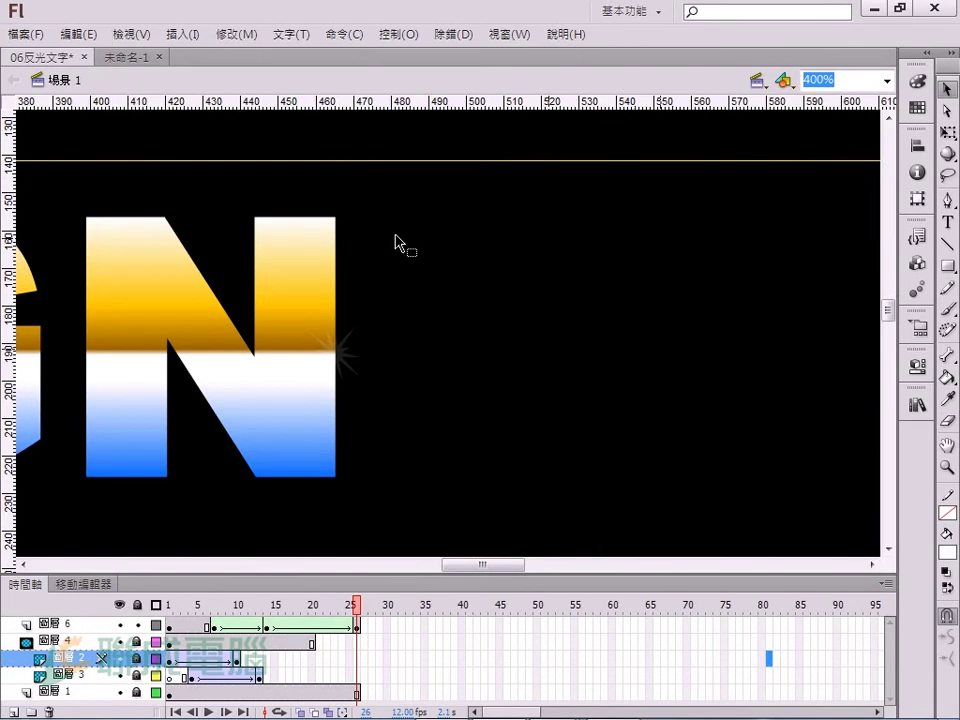
{"action": "key", "text": "ctrl+2"}
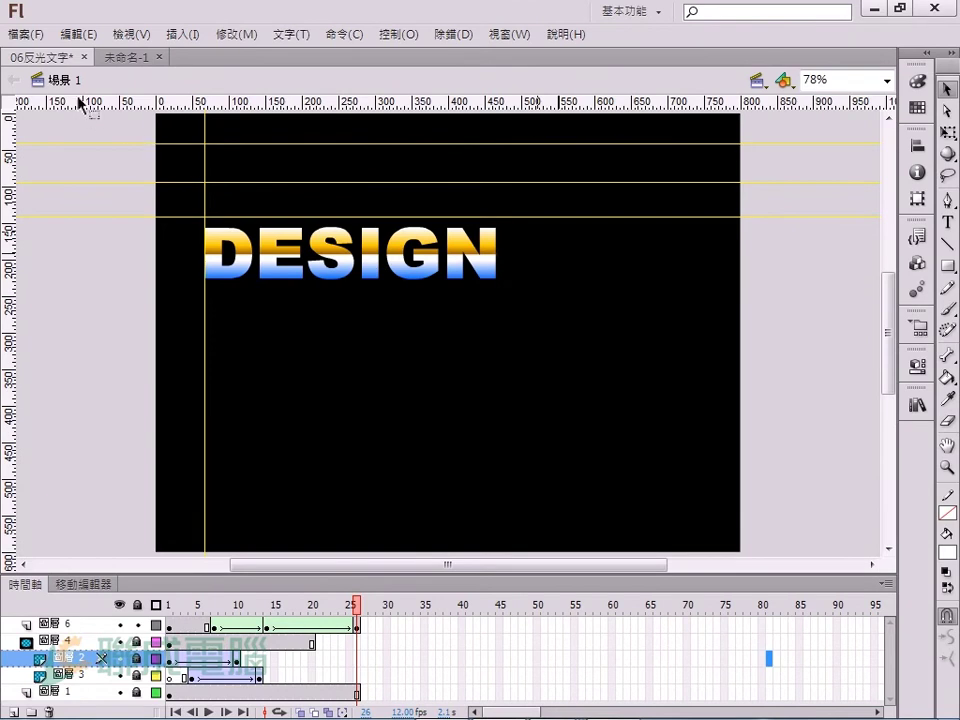
Check the Edit Scene and Edit Symbols lists, then bring up the Window menu's toolbar options
{"action": "left_click", "coordinate": [756, 80]}
{"action": "left_click", "coordinate": [778, 104]}
{"action": "left_click", "coordinate": [785, 80]}
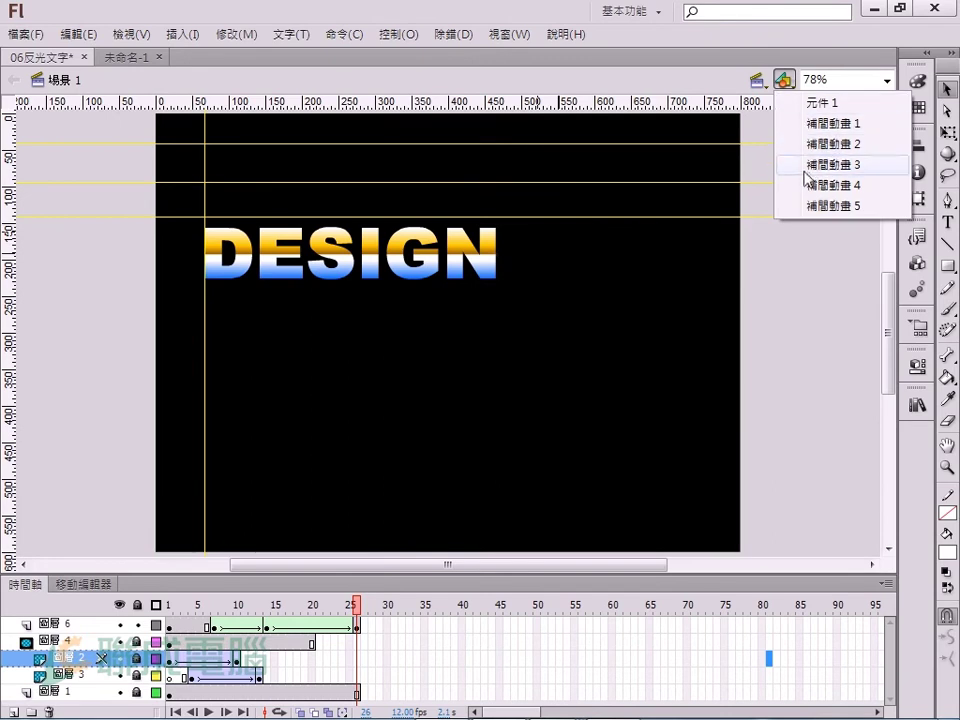
{"action": "left_click", "coordinate": [729, 85]}
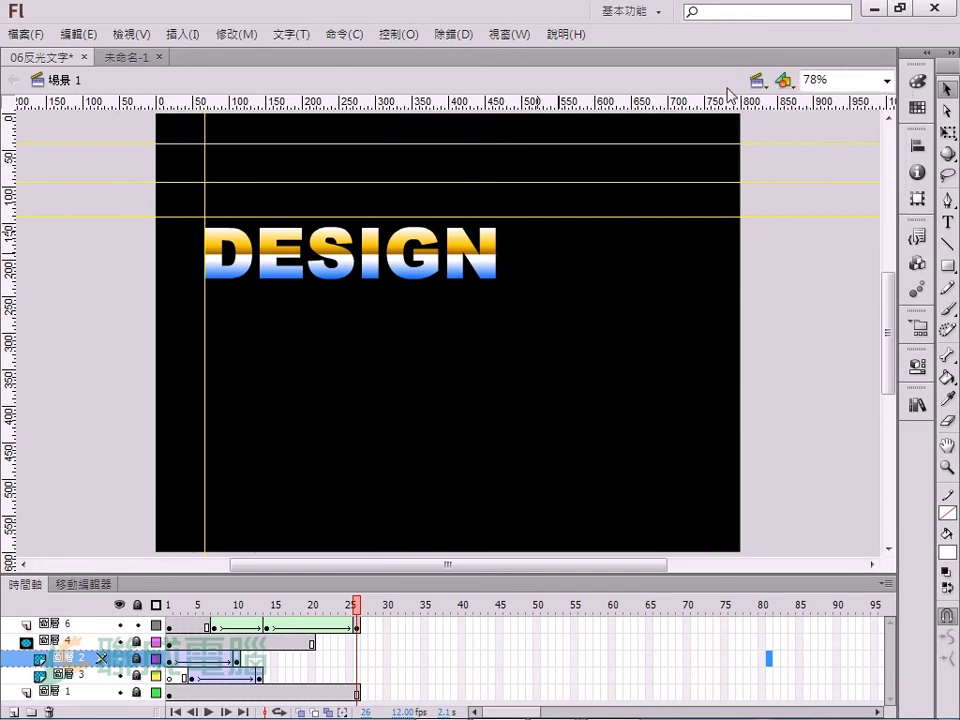
{"action": "left_click", "coordinate": [502, 34]}
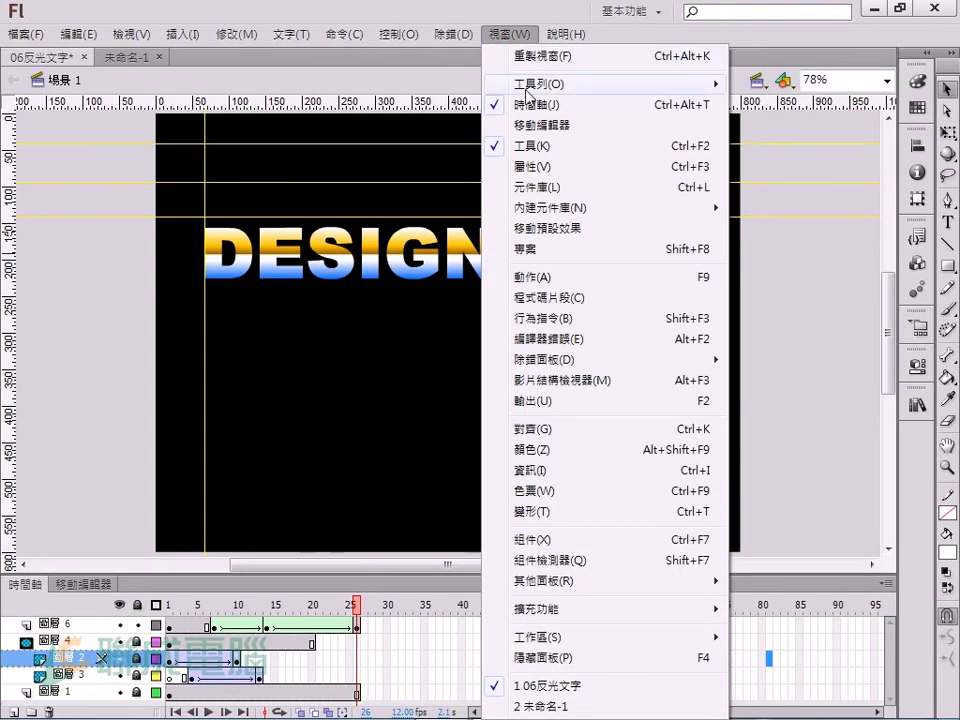
{"action": "mouse_move", "coordinate": [600, 84]}
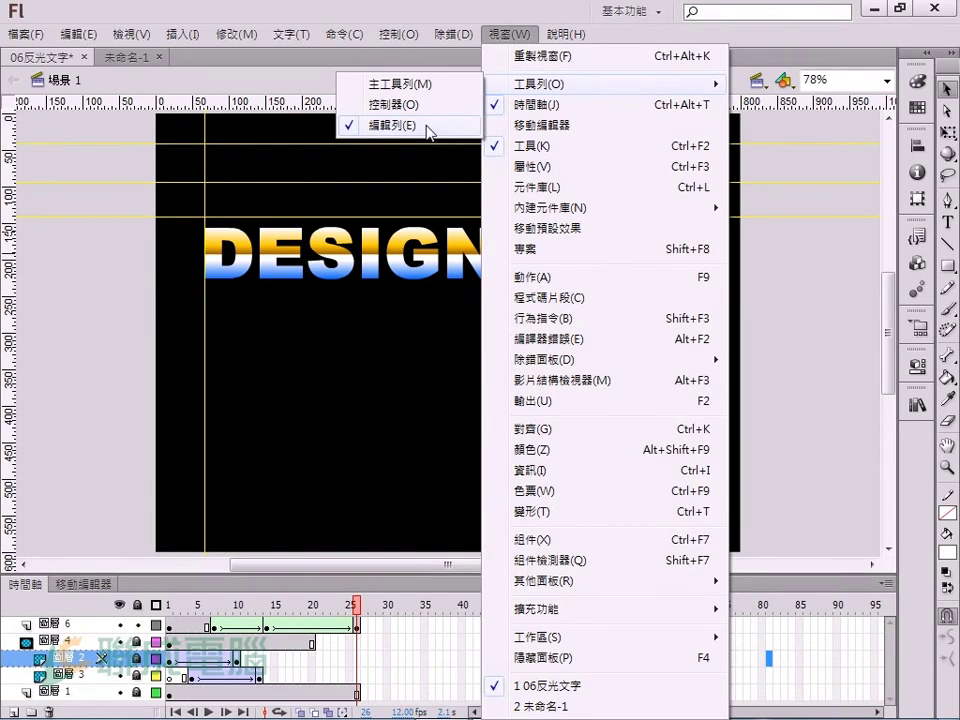
Hide the Edit Bar above the stage, then show it again
{"action": "left_click", "coordinate": [375, 128]}
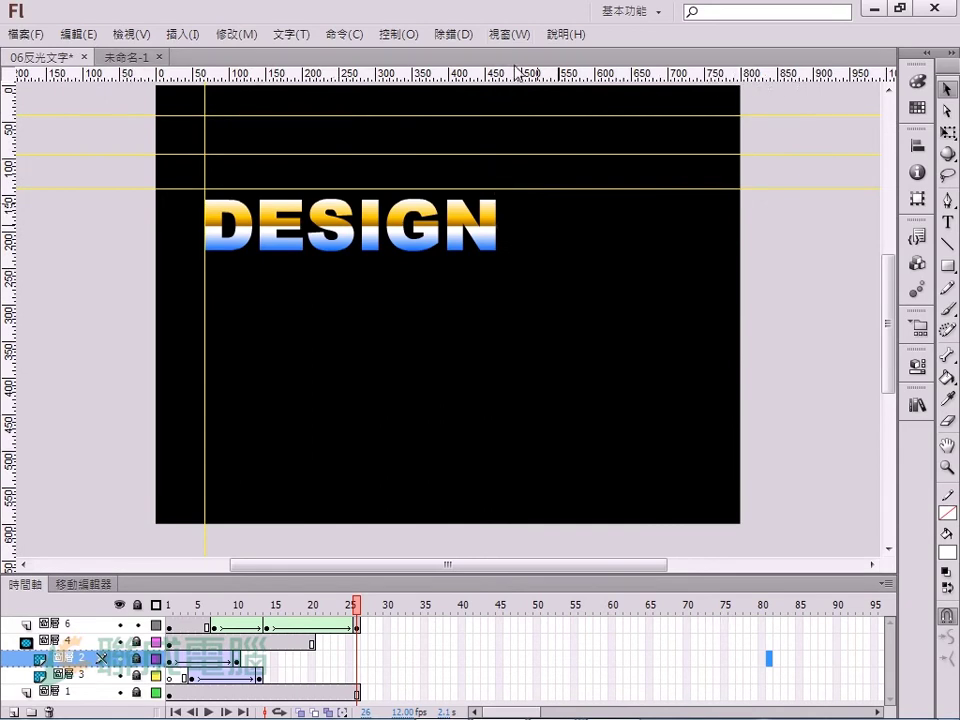
{"action": "left_click", "coordinate": [509, 34]}
{"action": "mouse_move", "coordinate": [560, 84]}
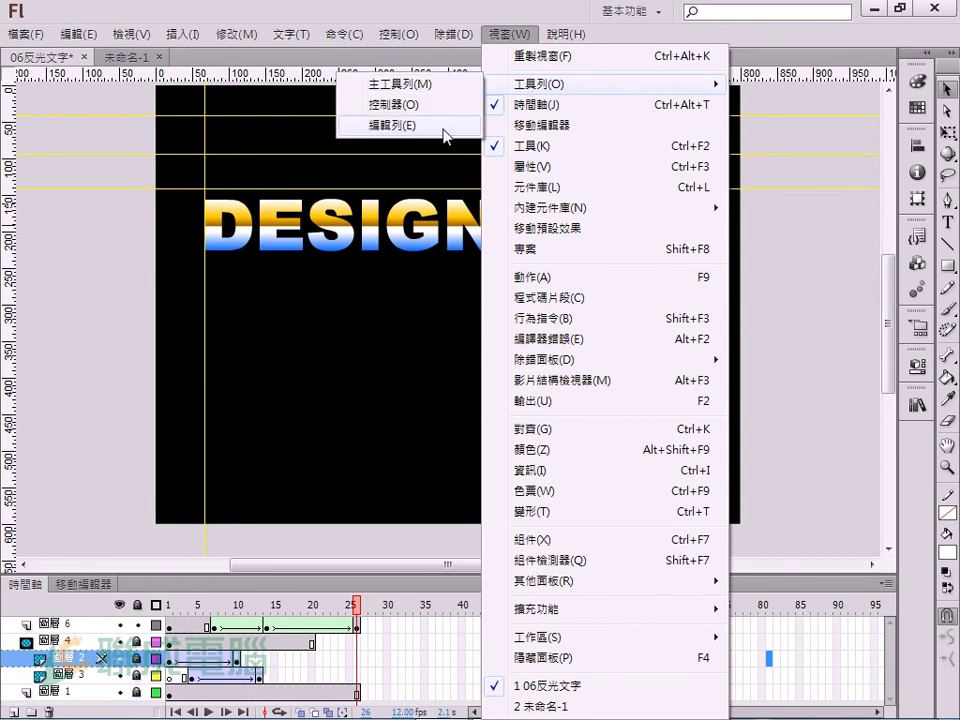
{"action": "left_click", "coordinate": [445, 135]}
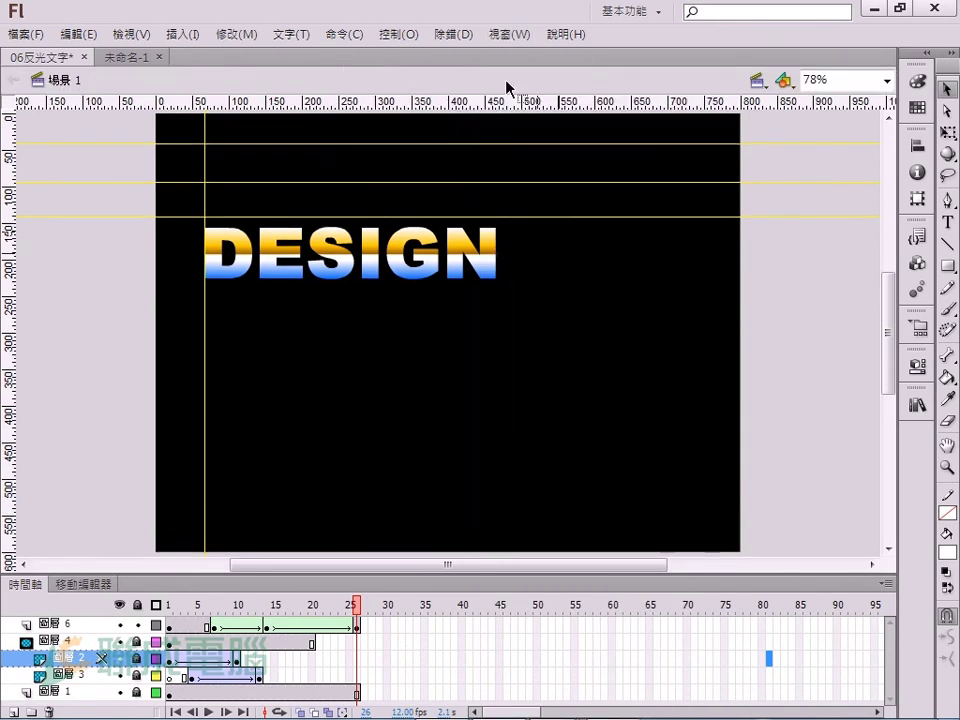
Play the shine animation from the floating Controller toolbar, then close the Controller
{"action": "left_click", "coordinate": [509, 36]}
{"action": "left_click", "coordinate": [514, 84]}
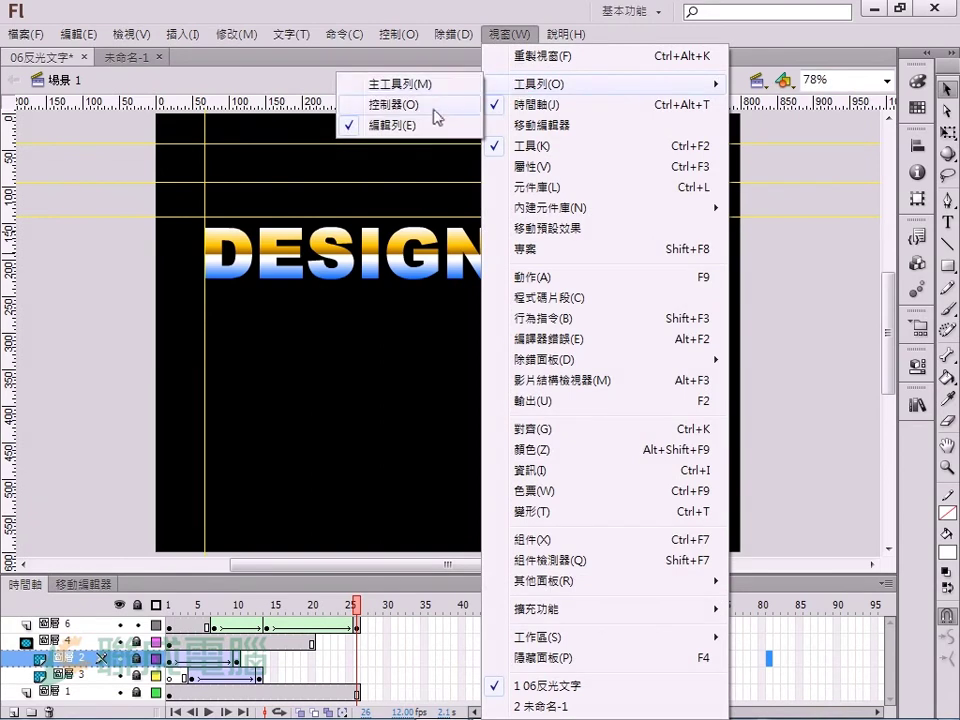
{"action": "left_click", "coordinate": [434, 110]}
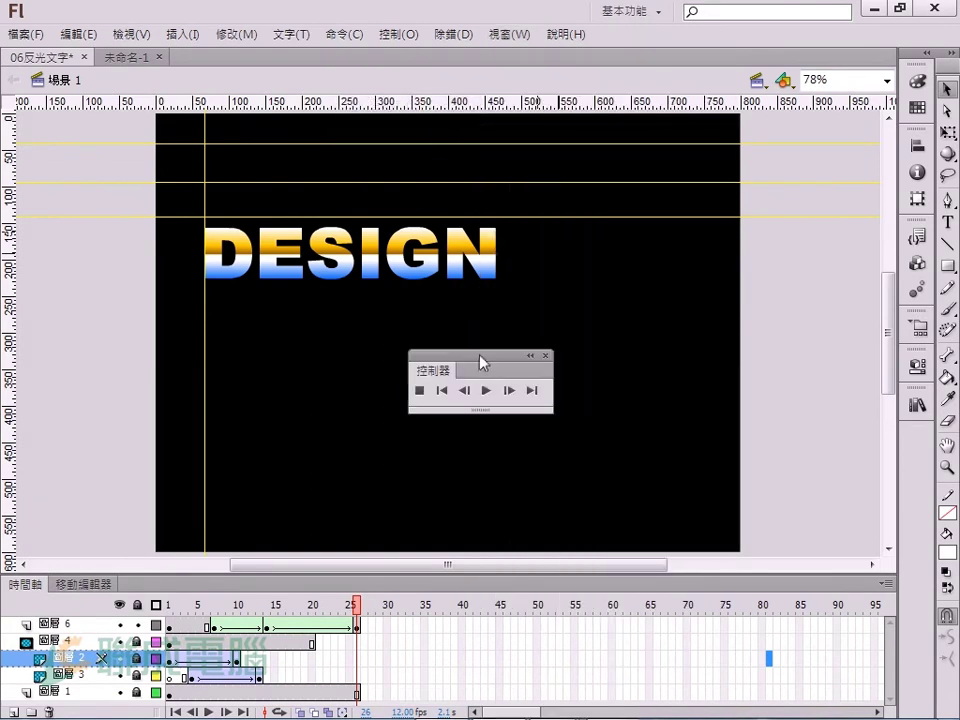
{"action": "left_click_drag", "start_coordinate": [480, 365], "coordinate": [496, 366]}
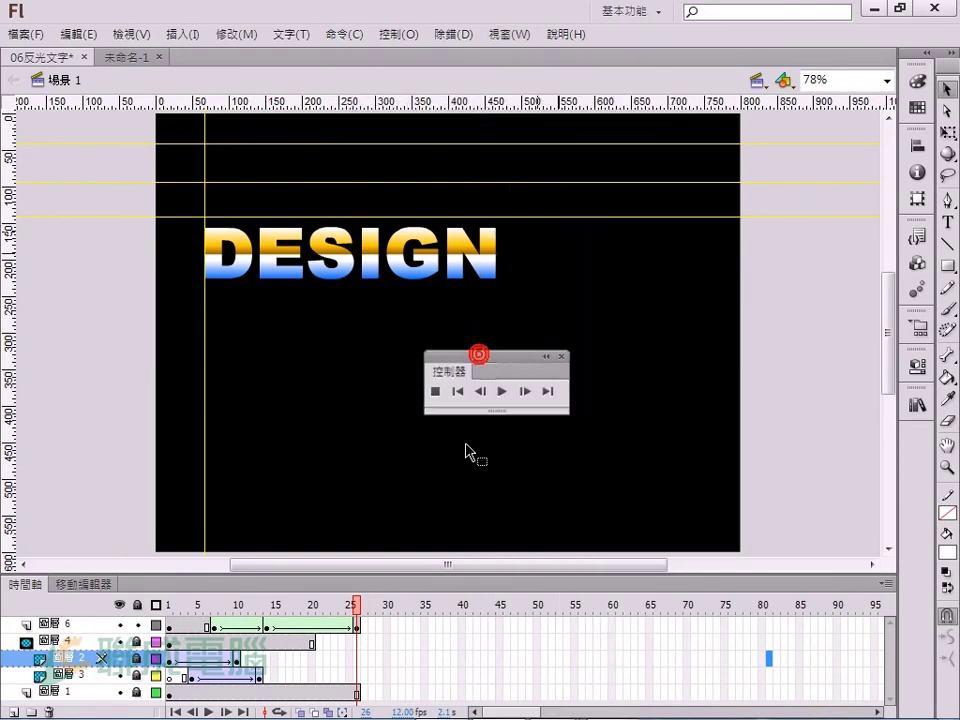
{"action": "left_click", "coordinate": [501, 394]}
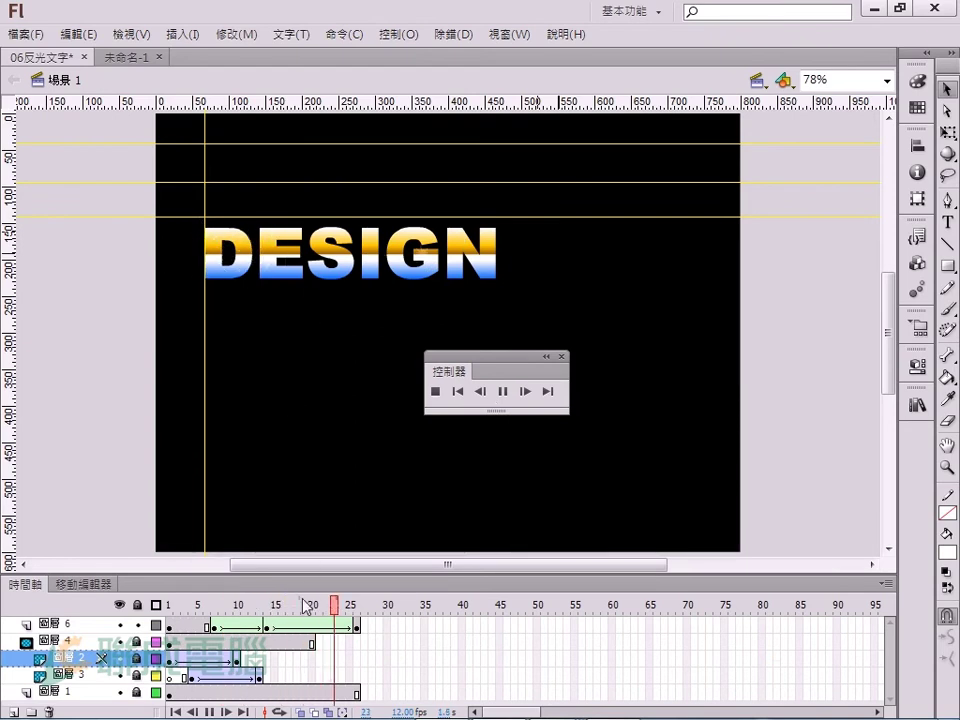
{"action": "left_click", "coordinate": [561, 358]}
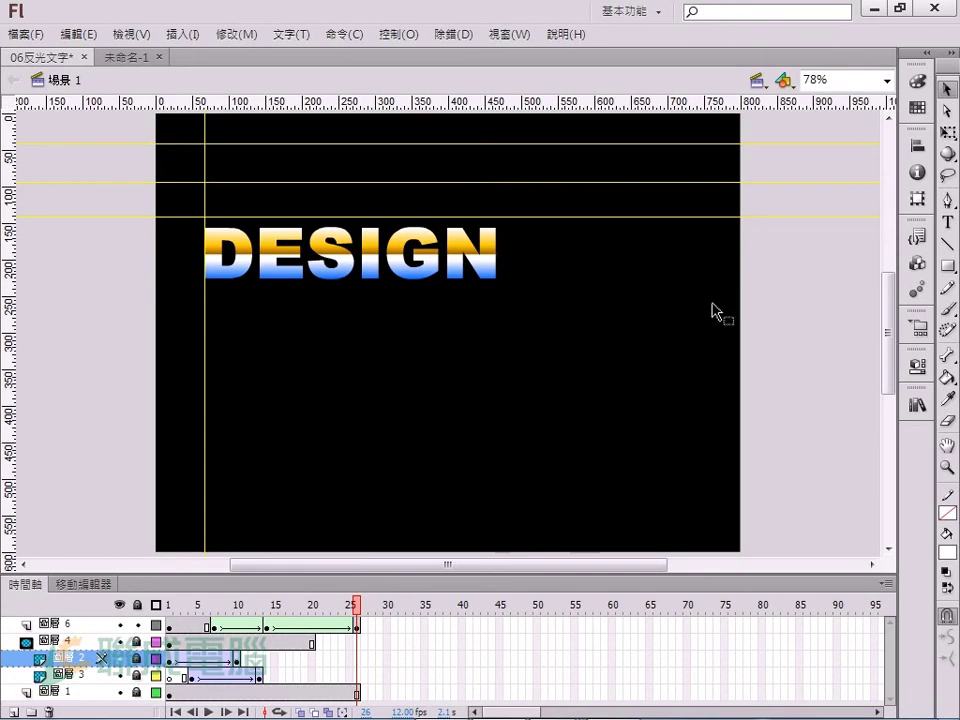
Float the Tools panel out of the dock, resize it into rows, and choose the Selection tool
{"action": "left_click", "coordinate": [946, 89]}
{"action": "left_click_drag", "start_coordinate": [944, 70], "coordinate": [614, 132]}
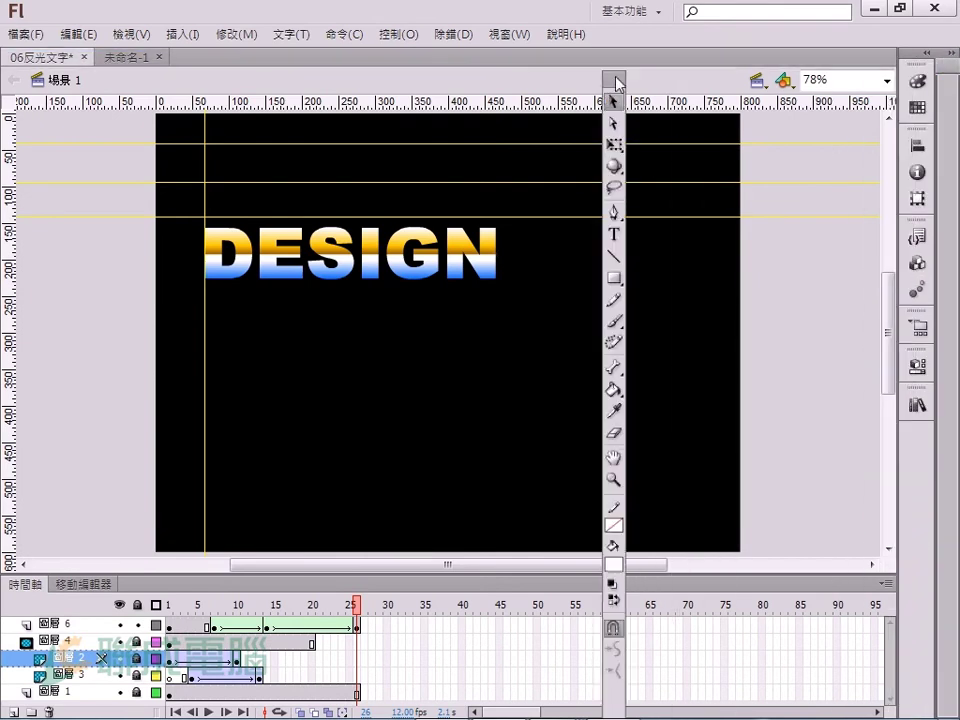
{"action": "mouse_move", "coordinate": [780, 252]}
{"action": "left_mouse_down"}
{"action": "mouse_move", "coordinate": [904, 236]}
{"action": "mouse_move", "coordinate": [750, 238]}
{"action": "left_mouse_up"}
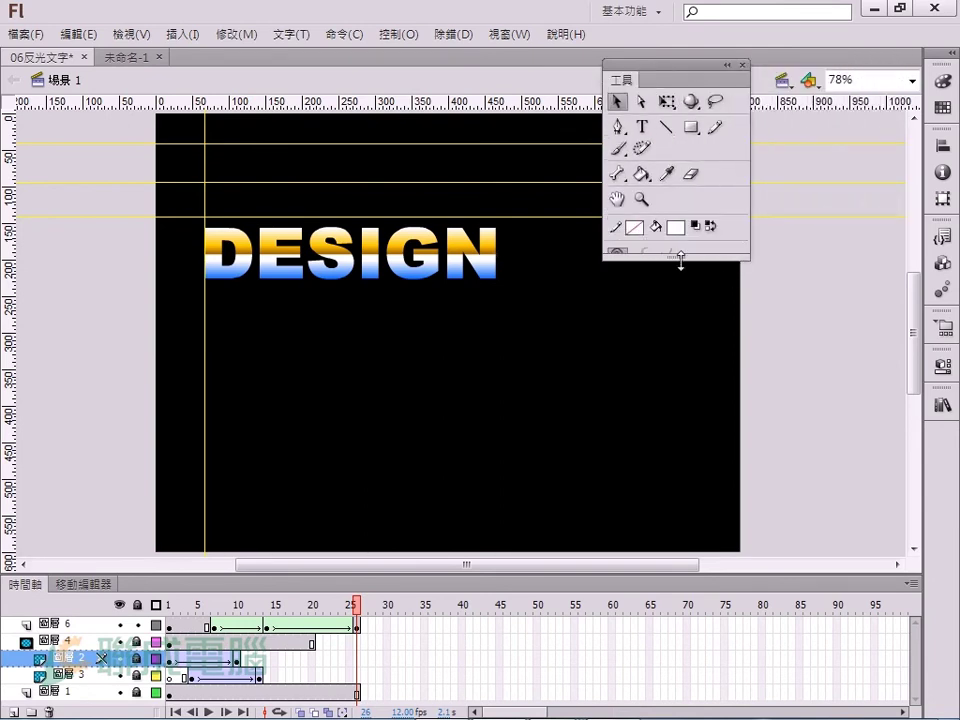
{"action": "mouse_move", "coordinate": [681, 310]}
{"action": "left_mouse_down"}
{"action": "mouse_move", "coordinate": [668, 497]}
{"action": "mouse_move", "coordinate": [668, 388]}
{"action": "left_mouse_up"}
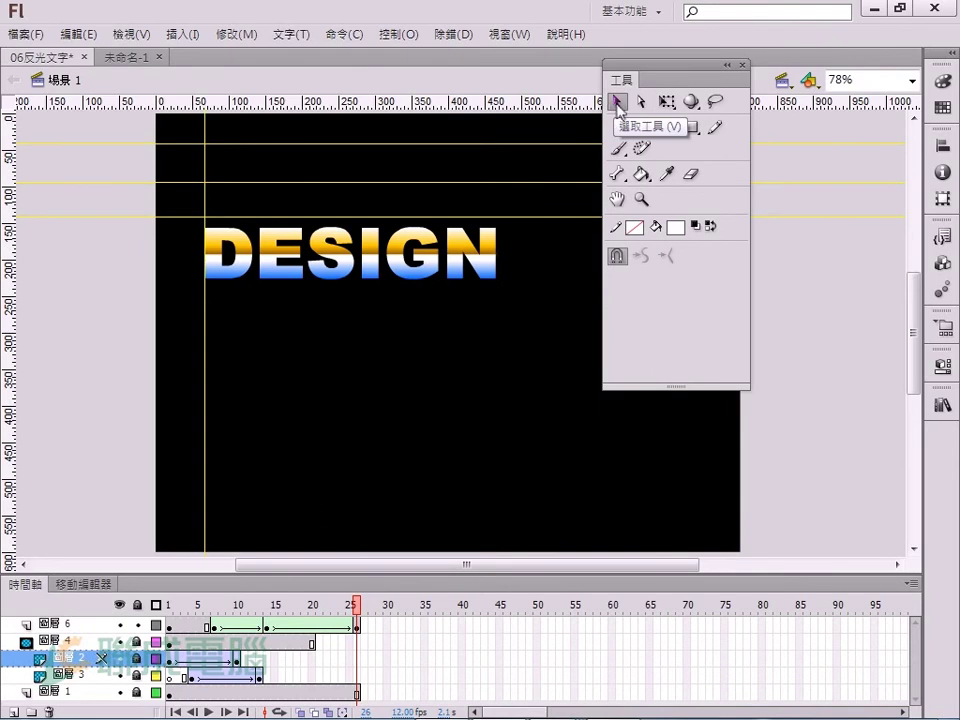
{"action": "left_click", "coordinate": [618, 103]}
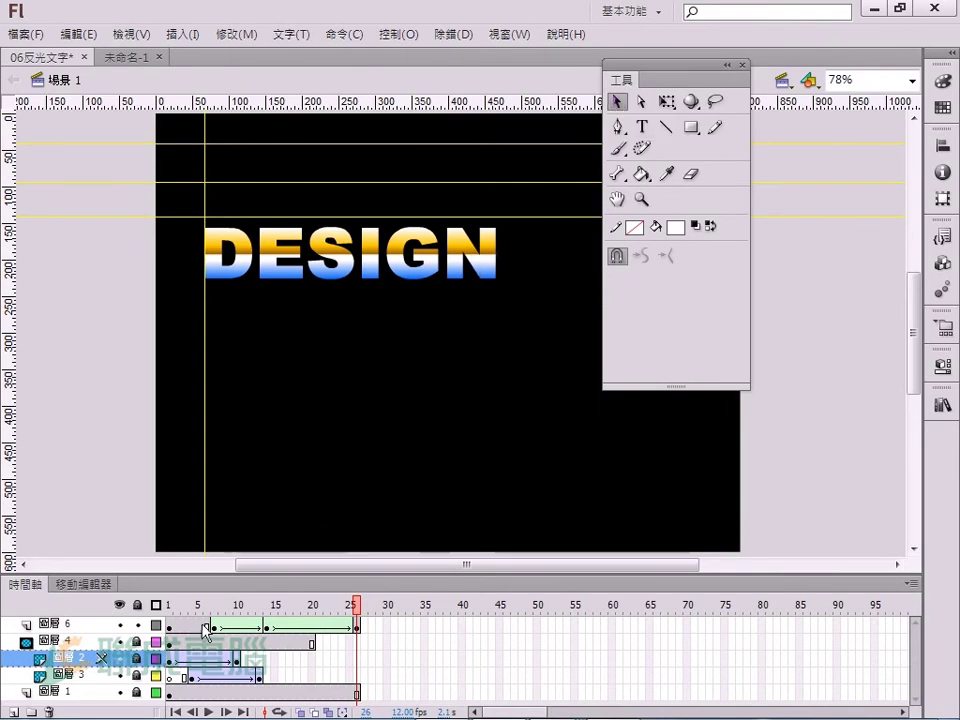
Select frame 2 on Layer 6, dismissing its frame context menu without choosing anything
{"action": "left_click", "coordinate": [205, 628]}
{"action": "left_click", "coordinate": [176, 628]}
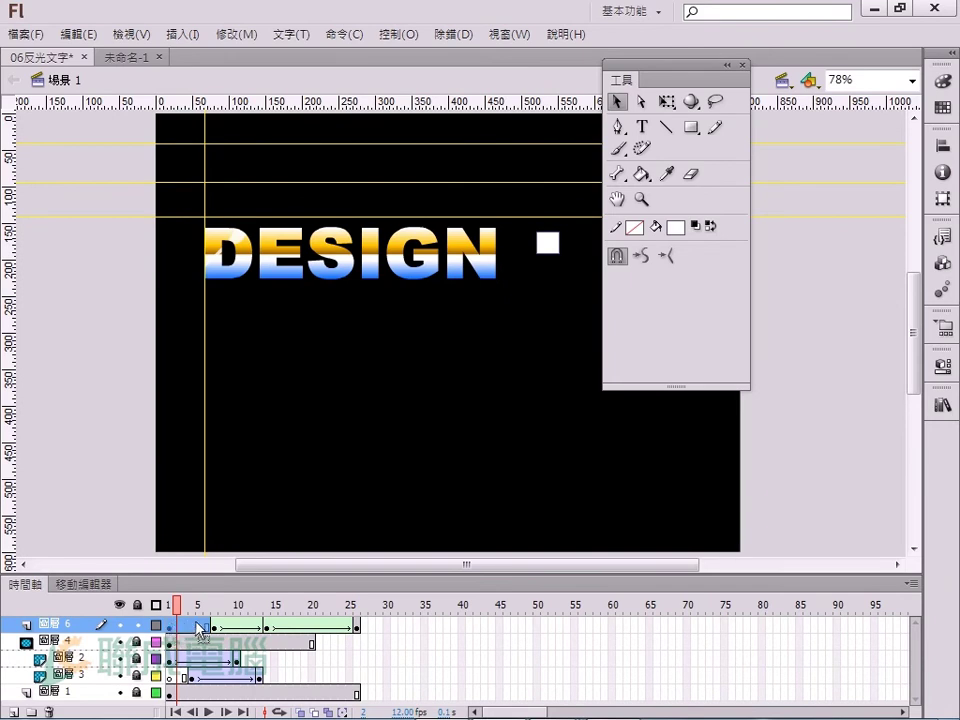
{"action": "right_click", "coordinate": [187, 625]}
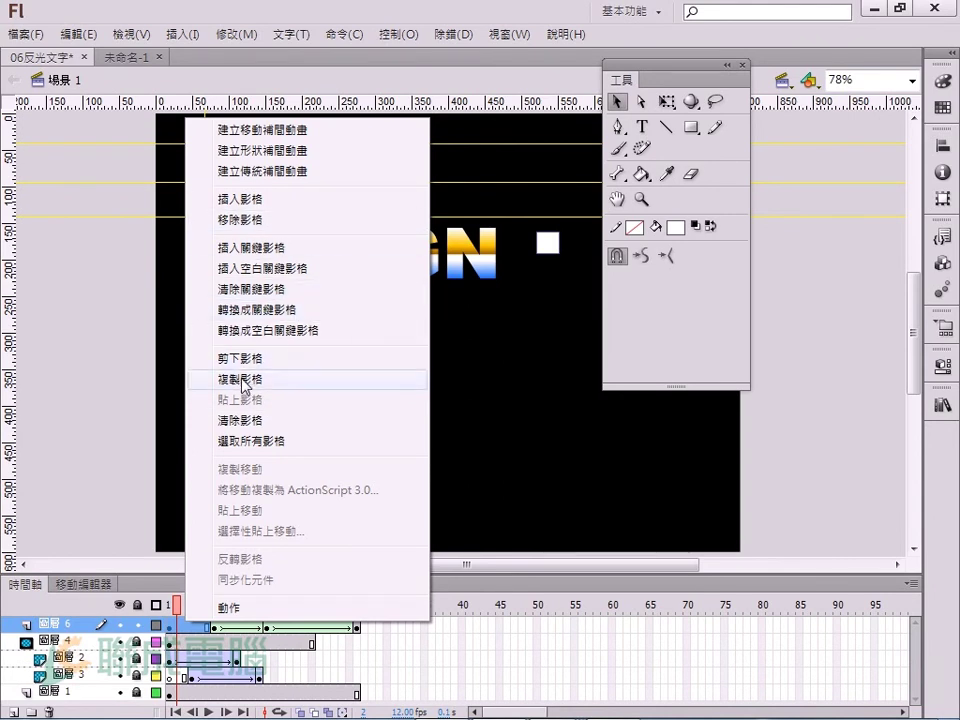
{"action": "left_click", "coordinate": [98, 363]}
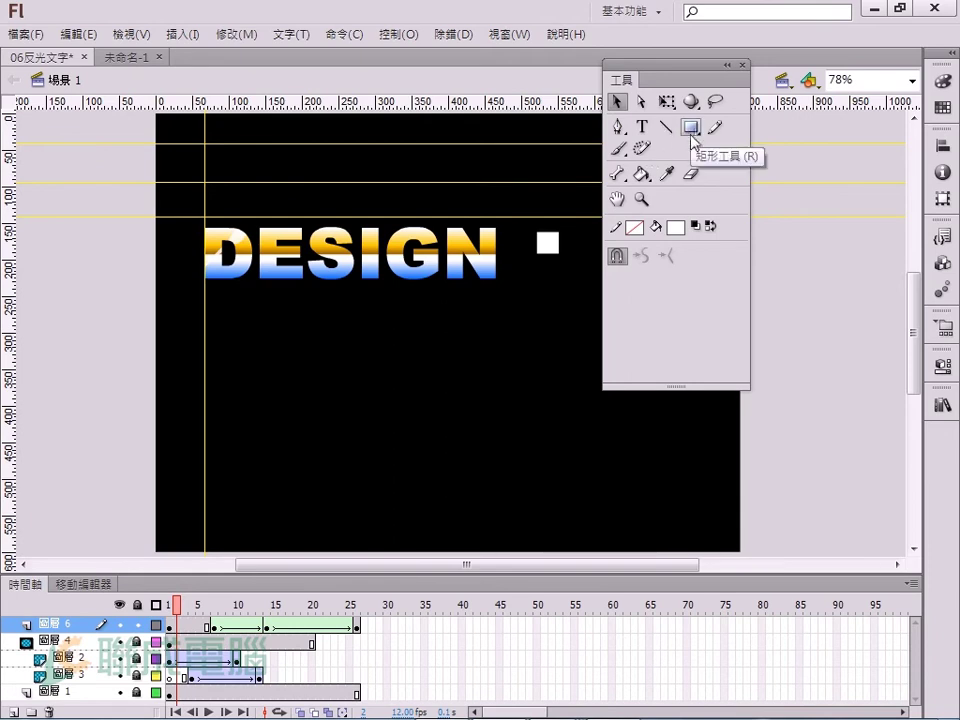
Keep the Rectangle shape tool, try the Eyedropper, then settle on the Lasso tool
{"action": "left_click", "coordinate": [691, 133]}
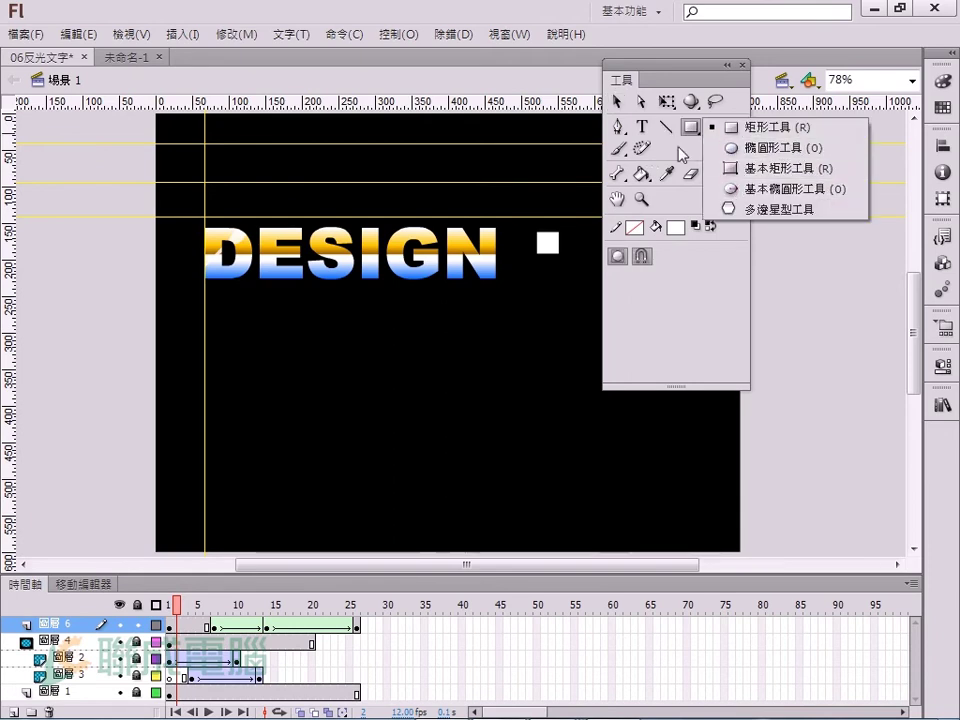
{"action": "left_click", "coordinate": [680, 153]}
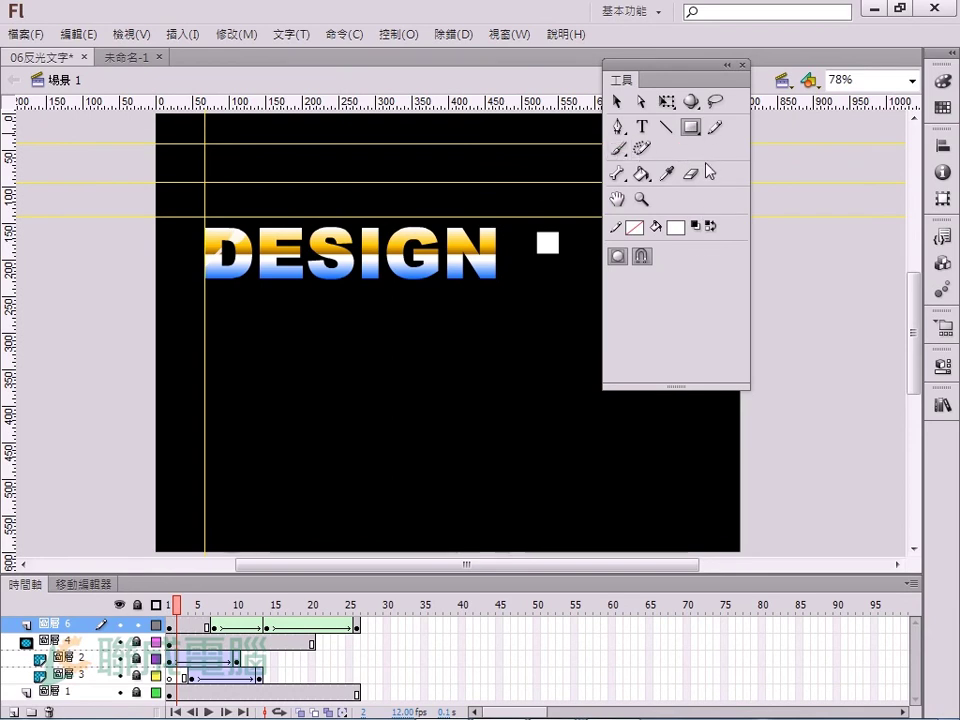
{"action": "left_click", "coordinate": [660, 178]}
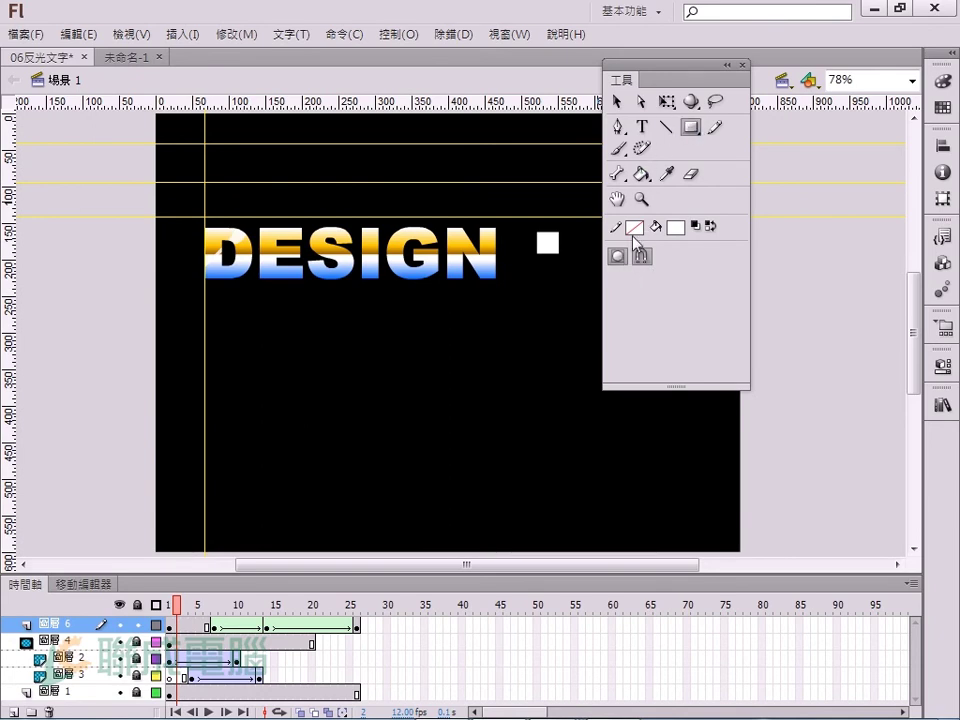
{"action": "left_click", "coordinate": [715, 101]}
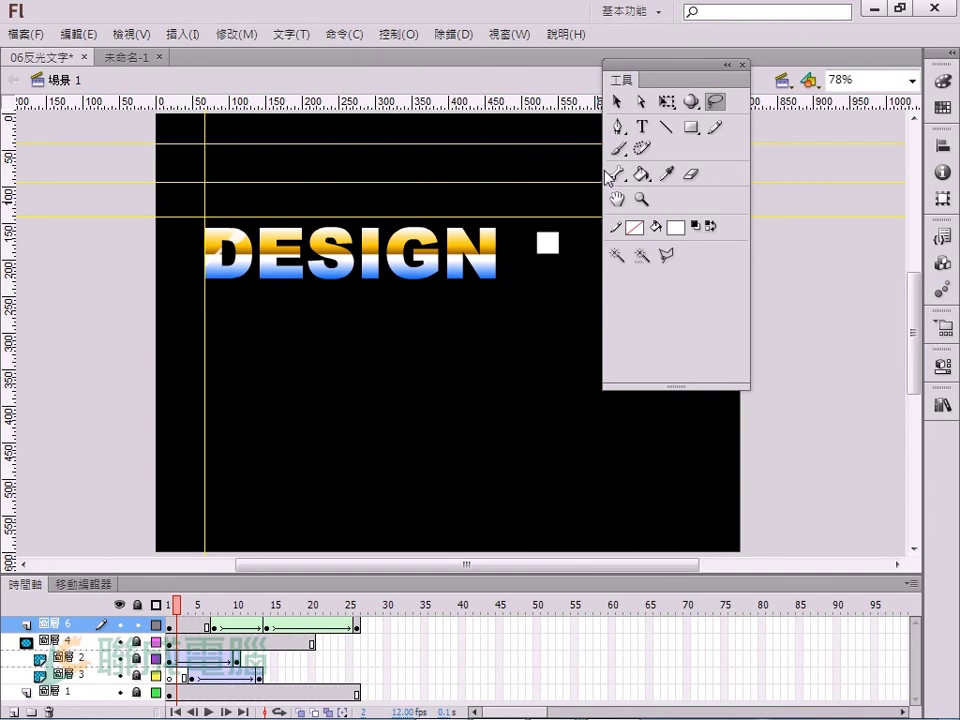
Narrow the Tools panel to one full-length column and dock it on the right
{"action": "left_click_drag", "start_coordinate": [752, 163], "coordinate": [627, 166]}
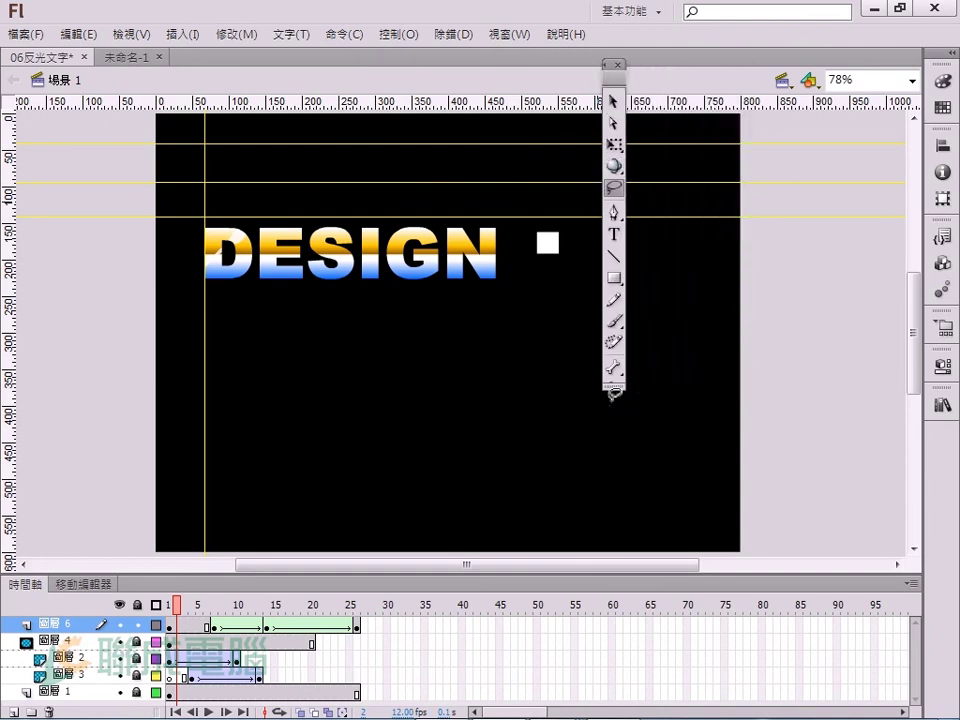
{"action": "left_click_drag", "start_coordinate": [609, 388], "coordinate": [644, 690]}
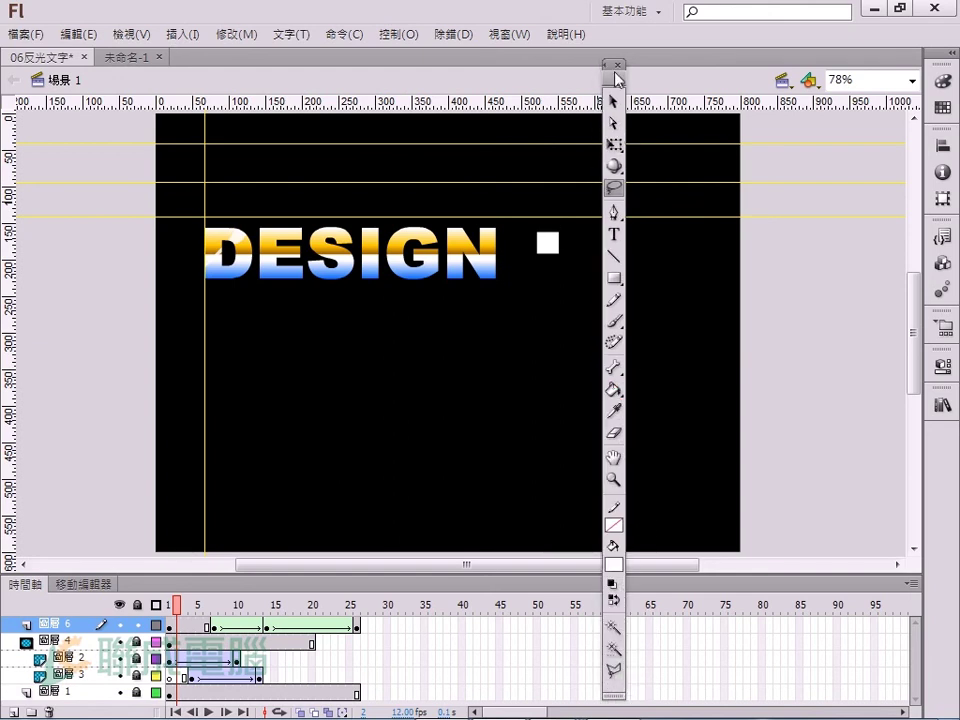
{"action": "left_click_drag", "start_coordinate": [613, 68], "coordinate": [945, 91]}
{"action": "left_click", "coordinate": [522, 34]}
{"action": "mouse_move", "coordinate": [528, 84]}
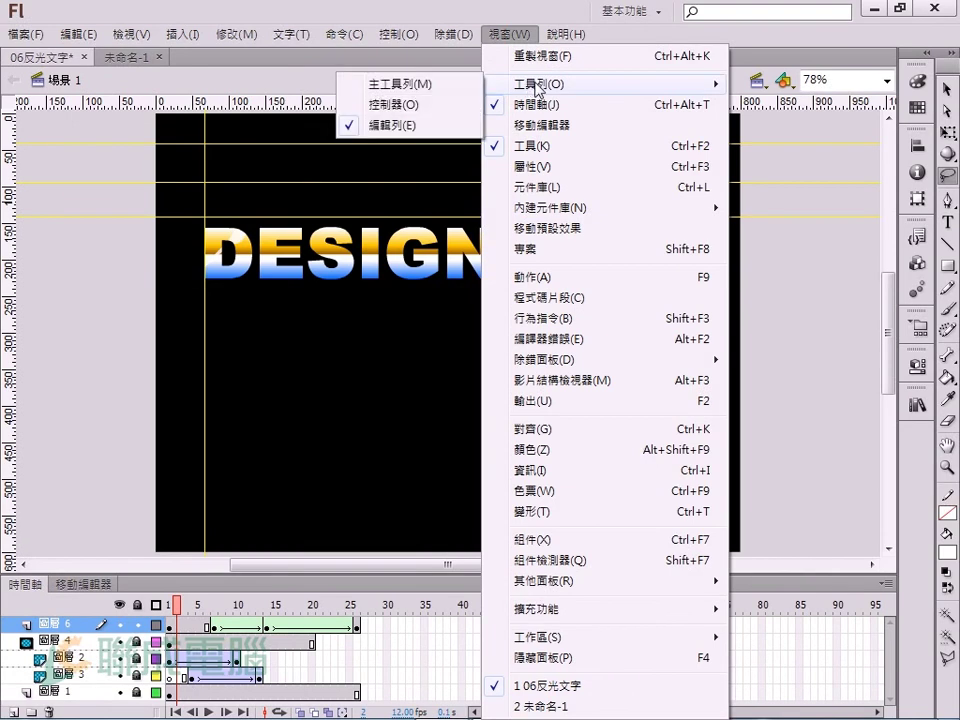
{"action": "left_click", "coordinate": [457, 85]}
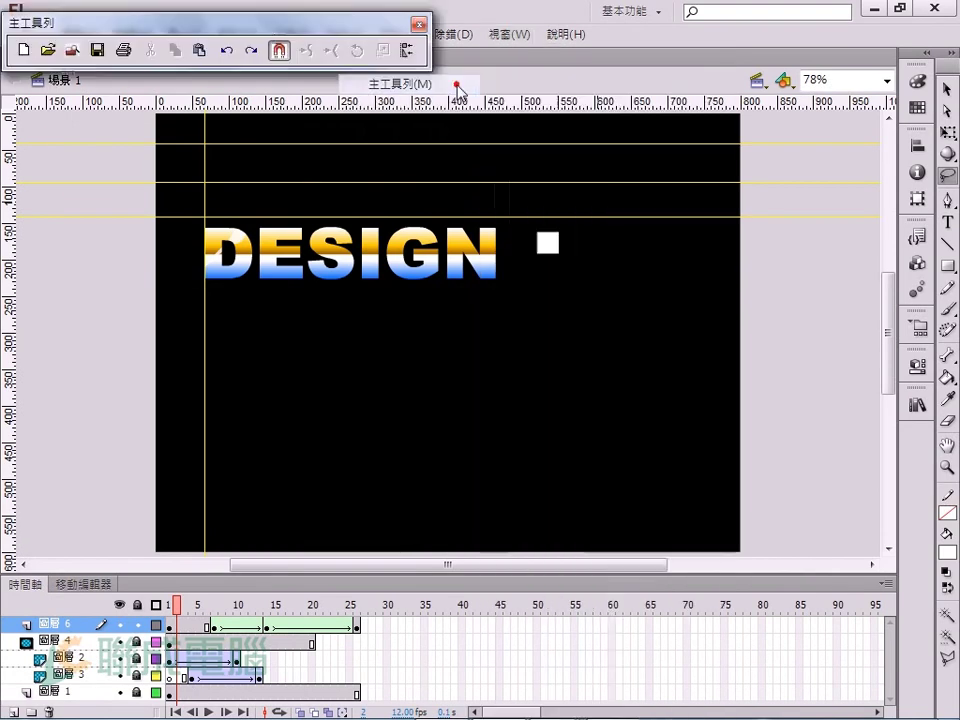
{"action": "left_click", "coordinate": [418, 24]}
{"action": "left_click", "coordinate": [508, 33]}
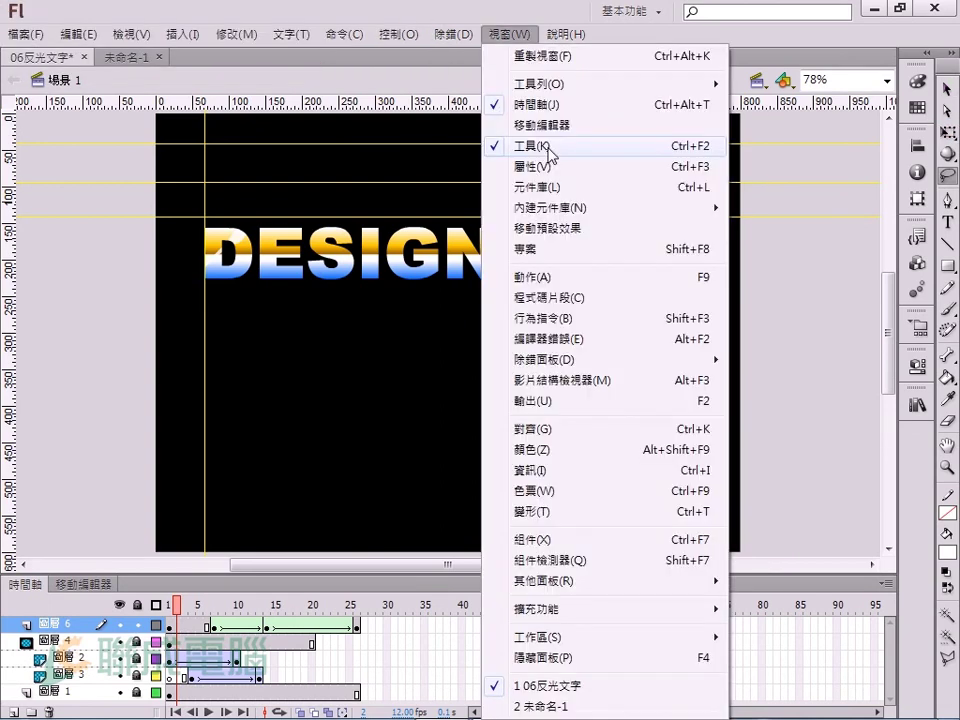
{"action": "left_click", "coordinate": [543, 150]}
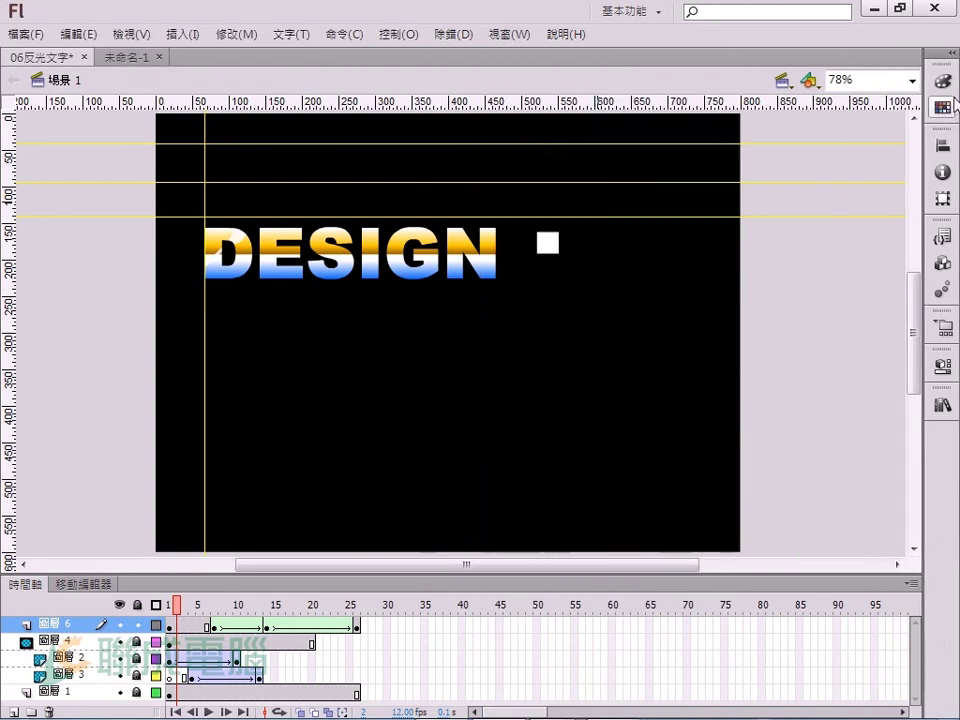
{"action": "left_click", "coordinate": [508, 33]}
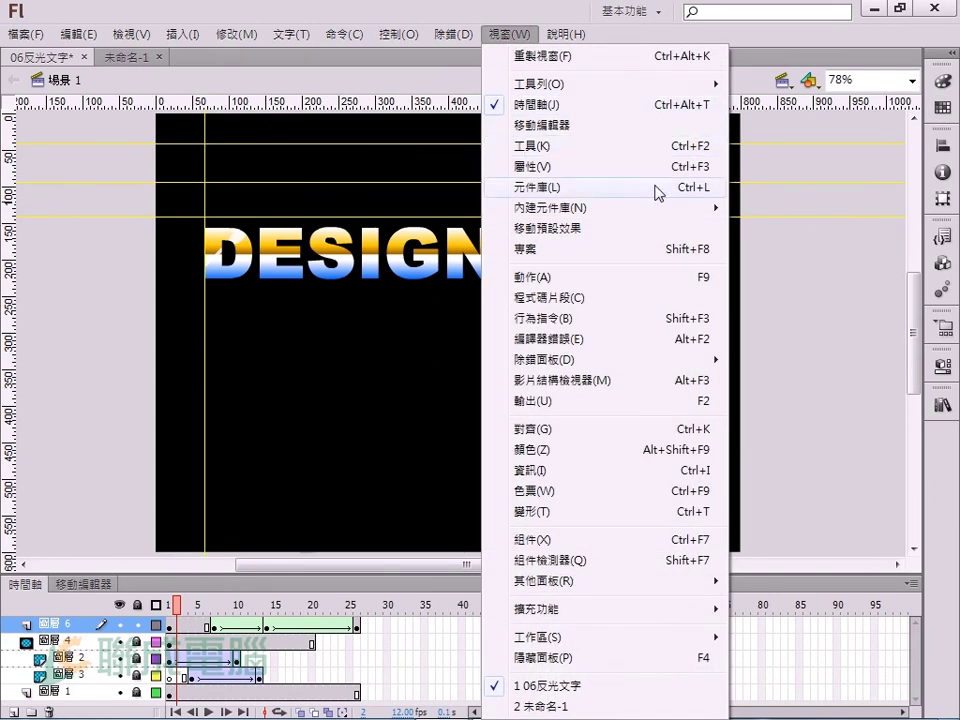
{"action": "left_click", "coordinate": [611, 150]}
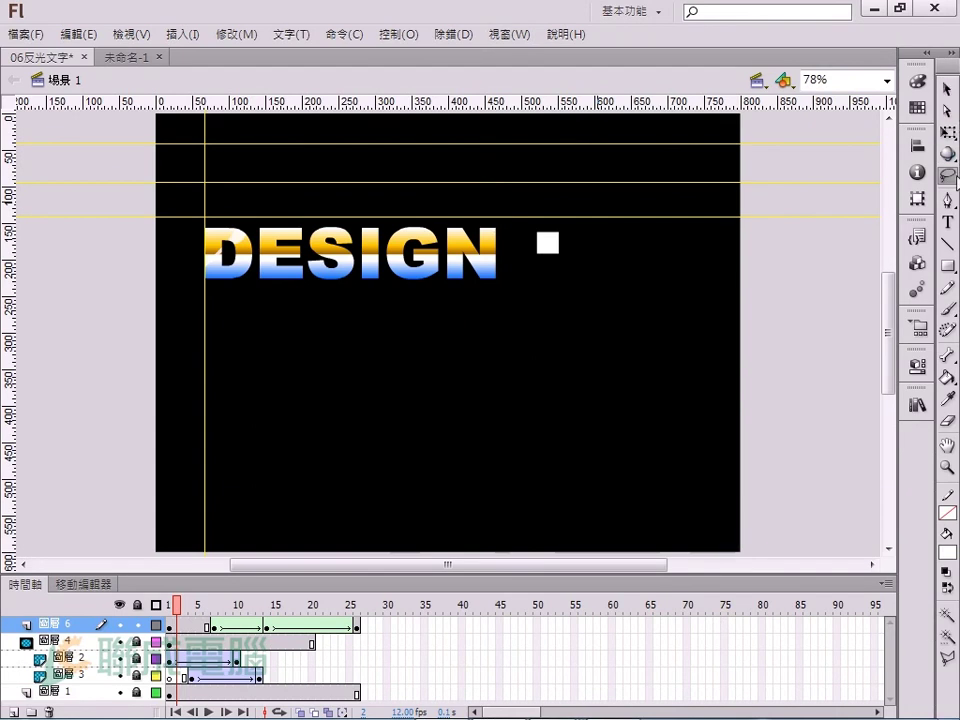
{"action": "left_click", "coordinate": [133, 34]}
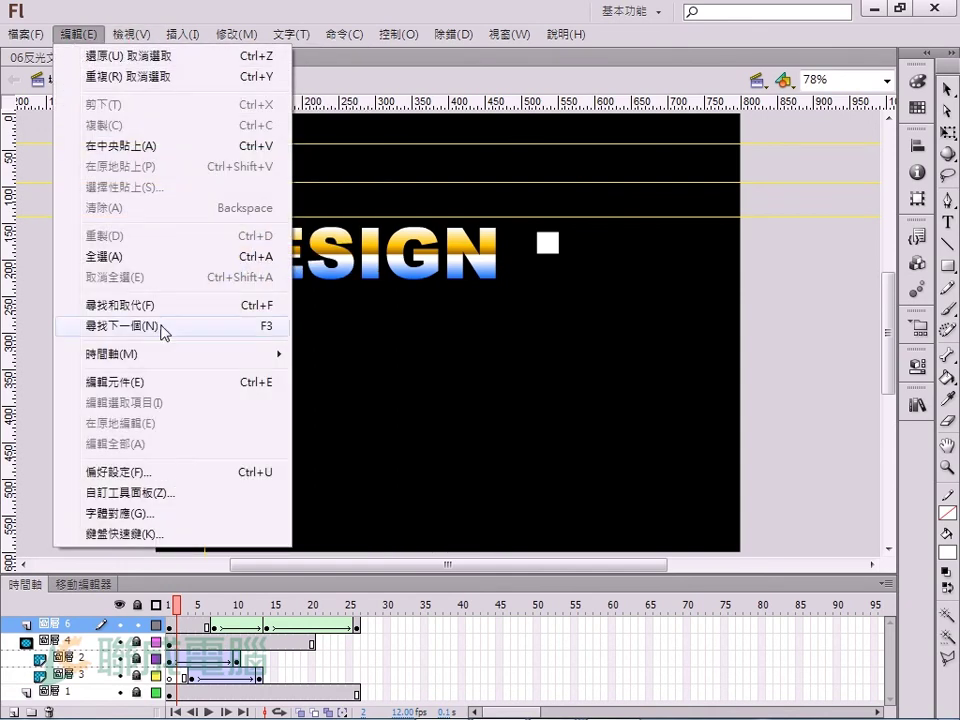
In Customize Tools Panel, add Ink Bottle and Paint Bucket, remove Text Tool, and apply
{"action": "left_click", "coordinate": [162, 495]}
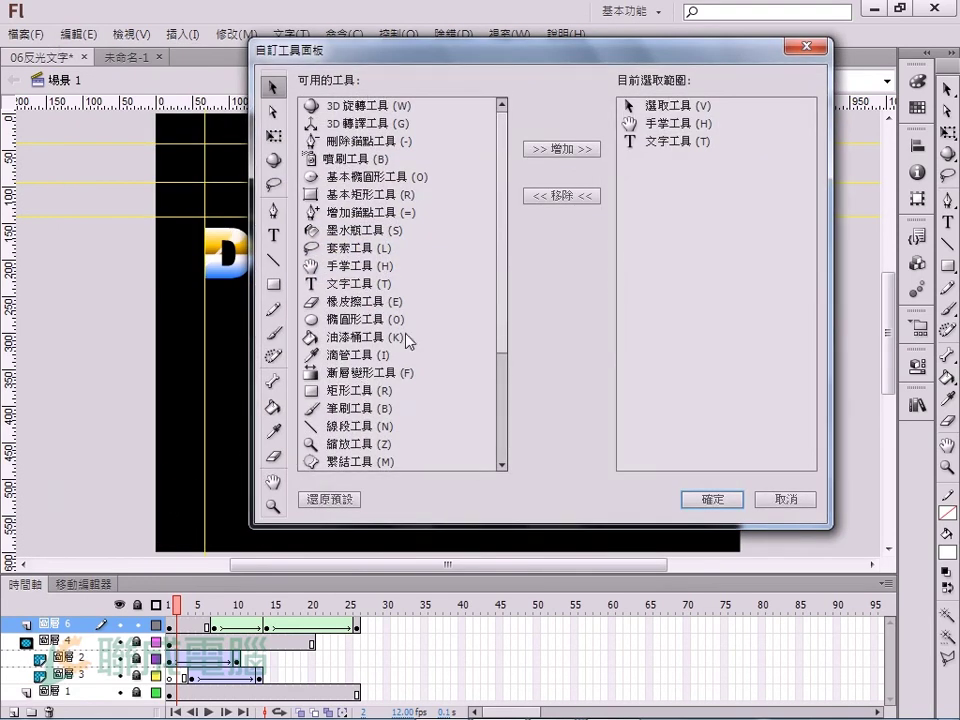
{"action": "left_click", "coordinate": [561, 150]}
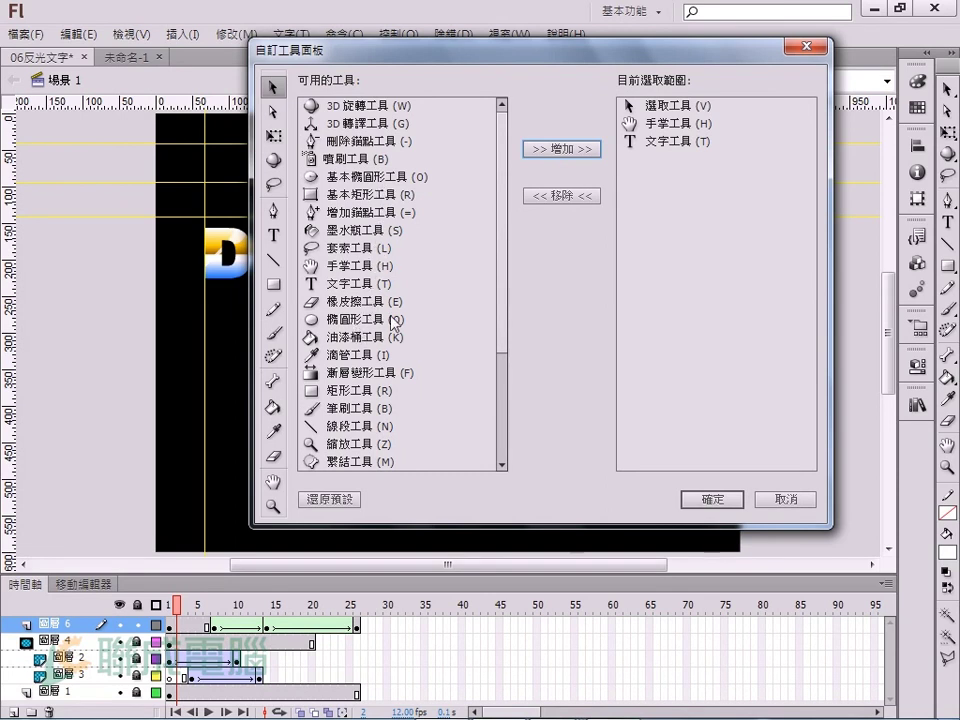
{"action": "left_click", "coordinate": [364, 230]}
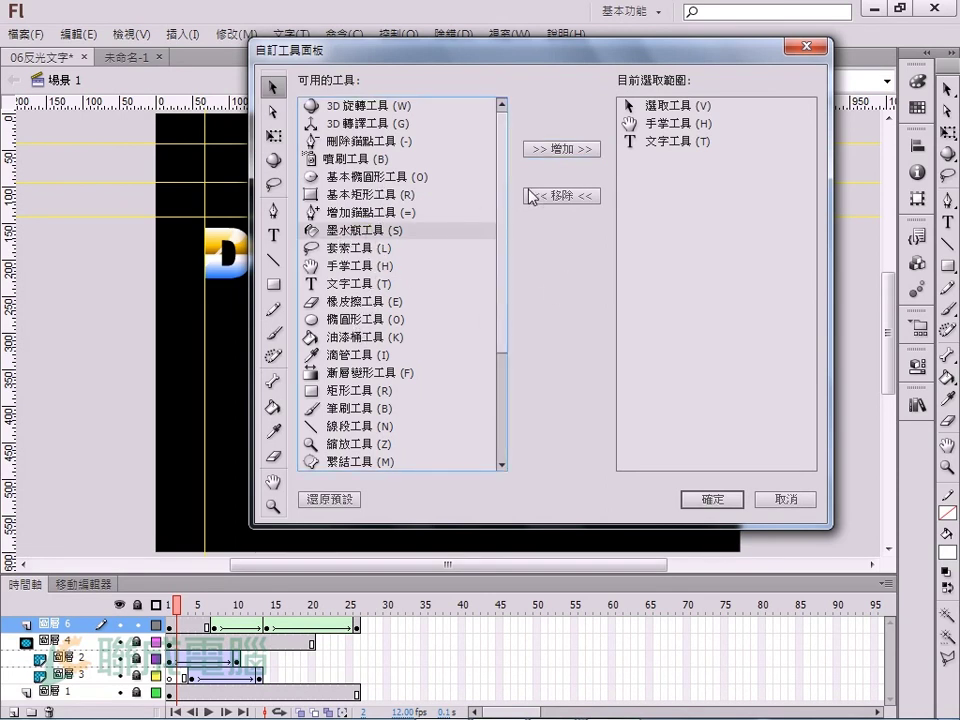
{"action": "left_click", "coordinate": [558, 148]}
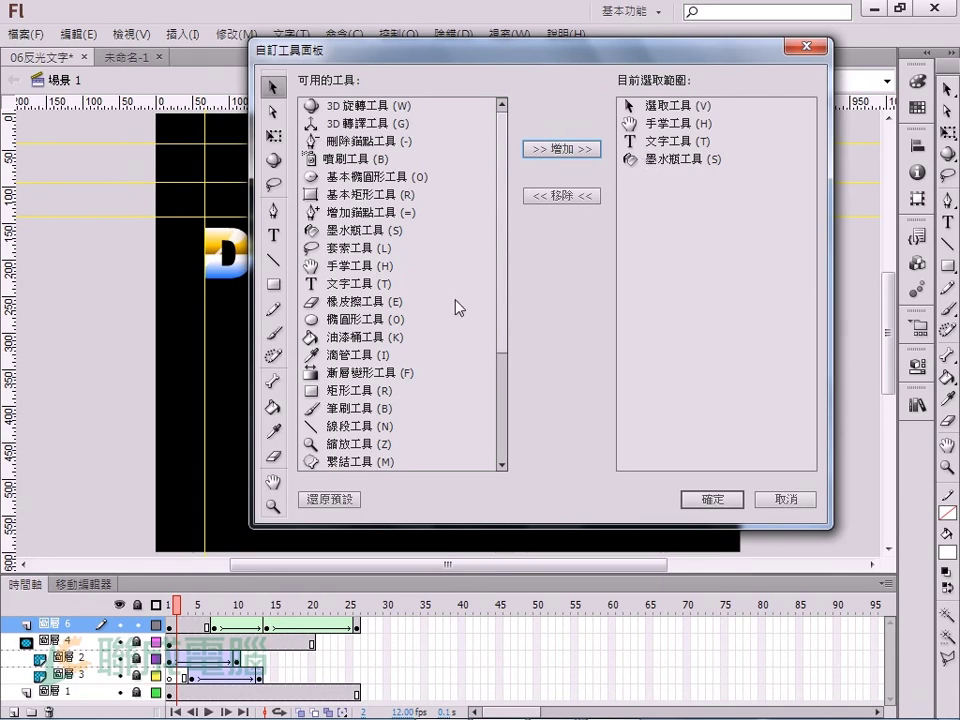
{"action": "left_click", "coordinate": [352, 338]}
{"action": "left_click", "coordinate": [561, 149]}
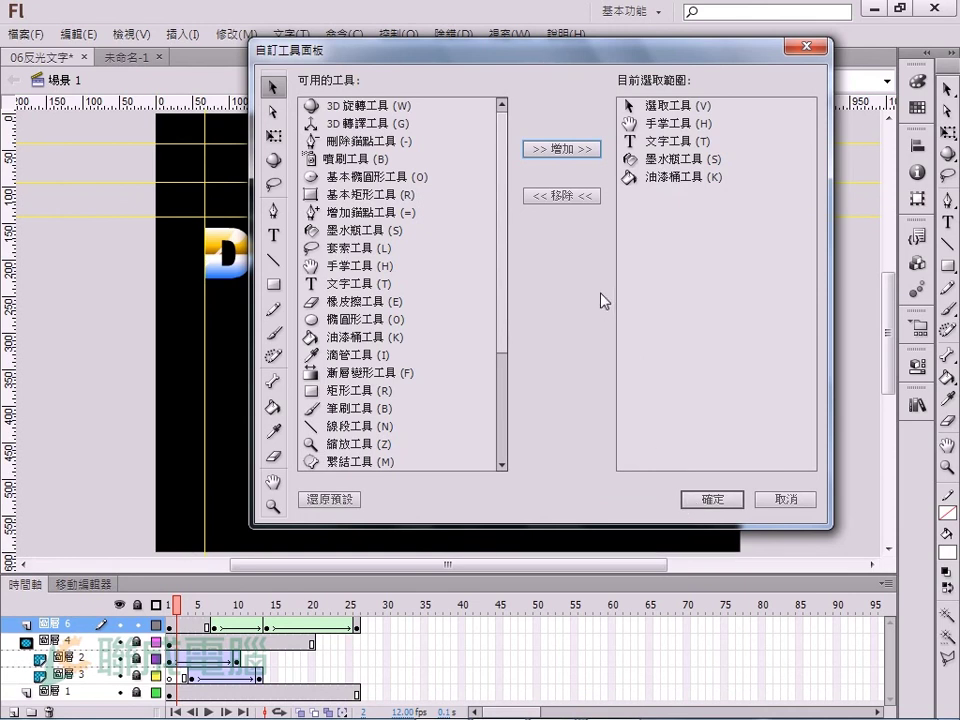
{"action": "left_click", "coordinate": [650, 141]}
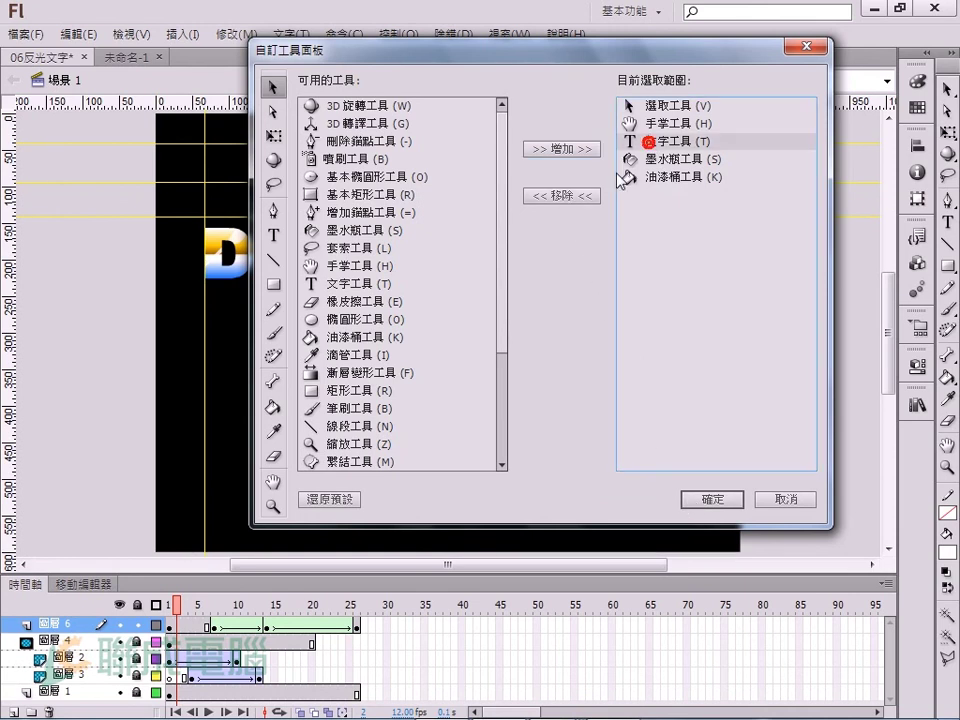
{"action": "left_click", "coordinate": [575, 198]}
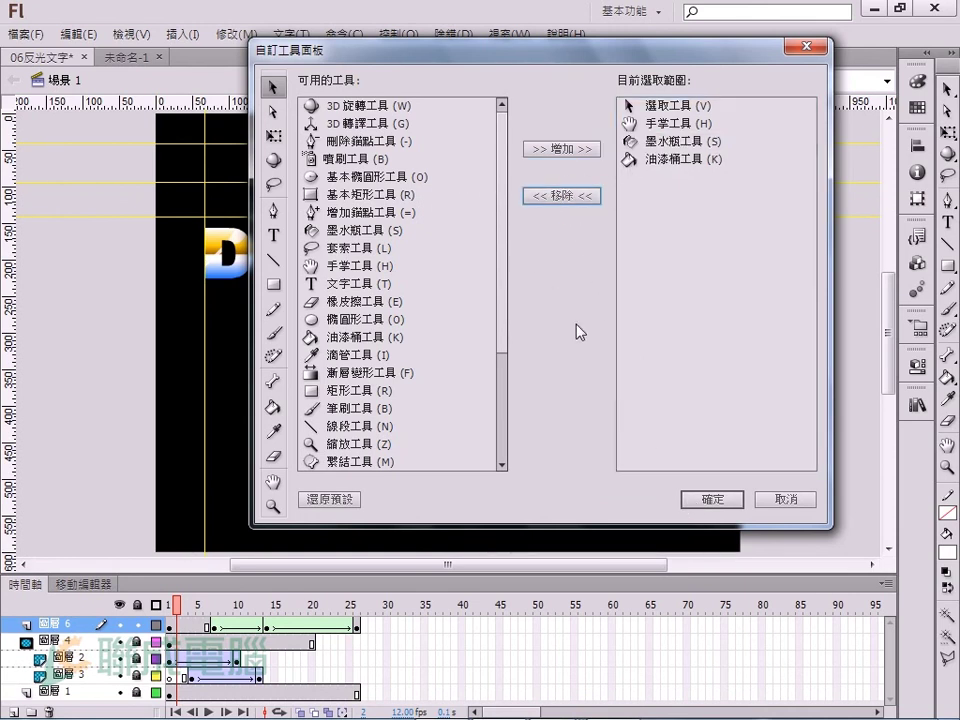
{"action": "left_click", "coordinate": [705, 498]}
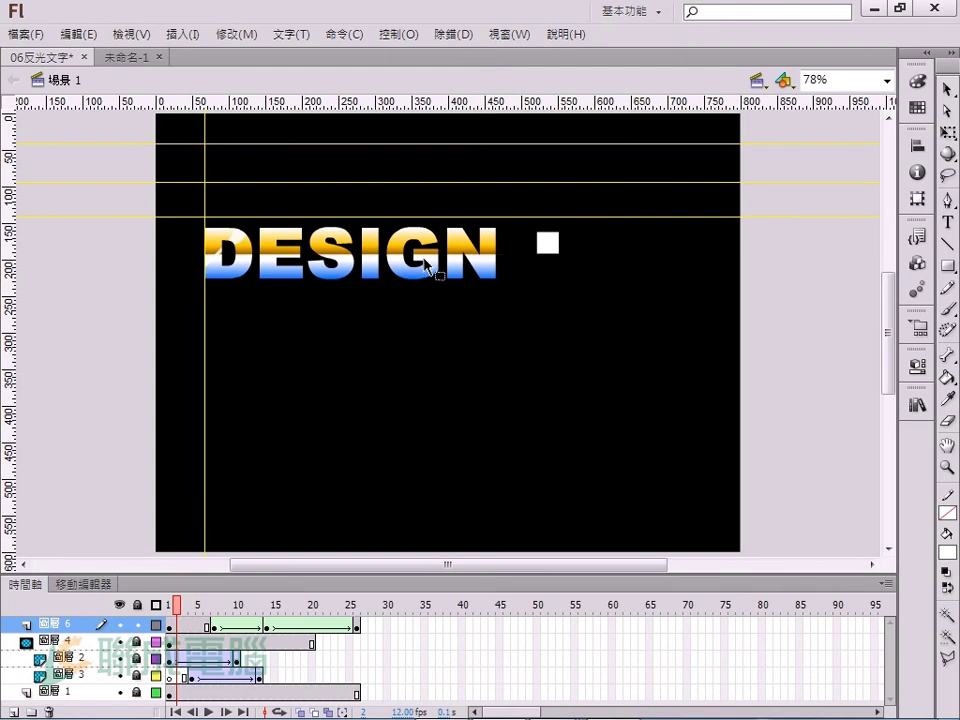
{"action": "left_click", "coordinate": [394, 340]}
{"action": "right_click", "coordinate": [551, 245]}
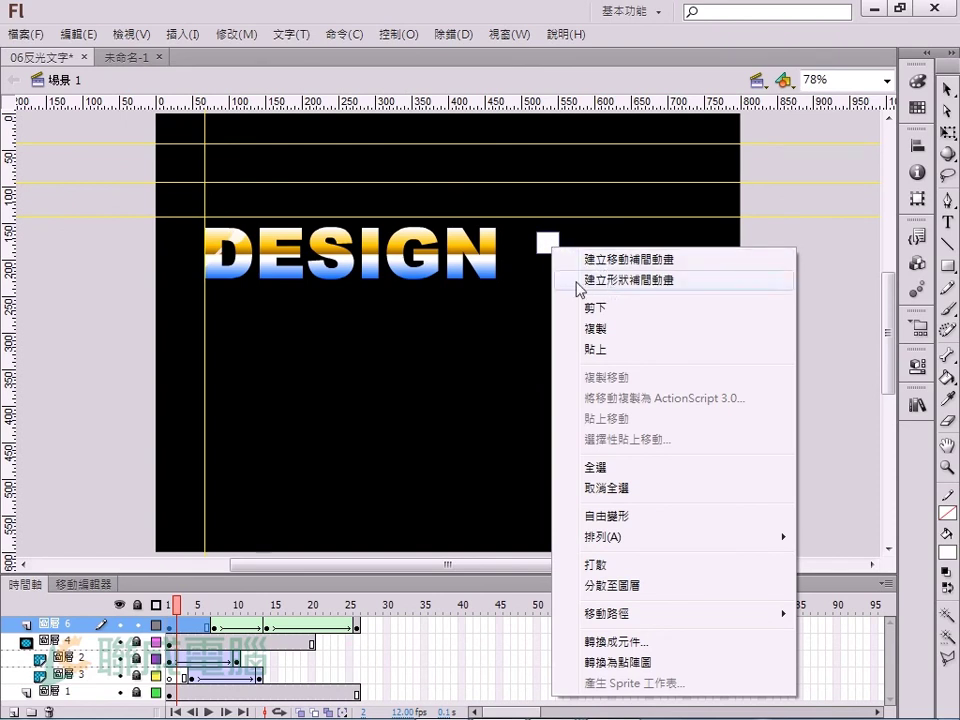
{"action": "key", "text": "Escape"}
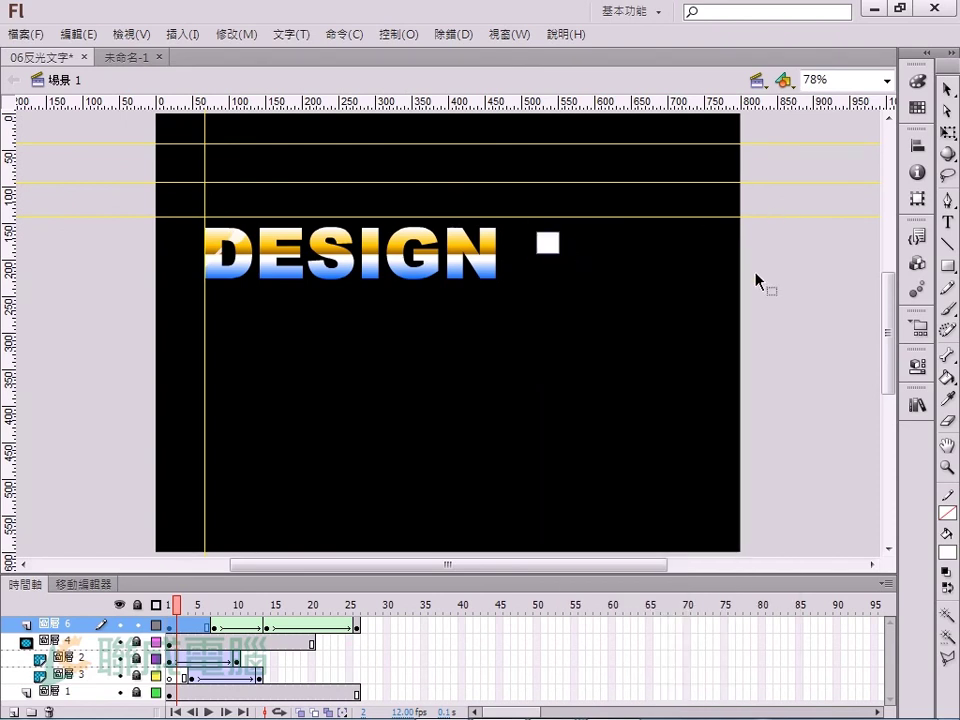
{"action": "left_click", "coordinate": [917, 366]}
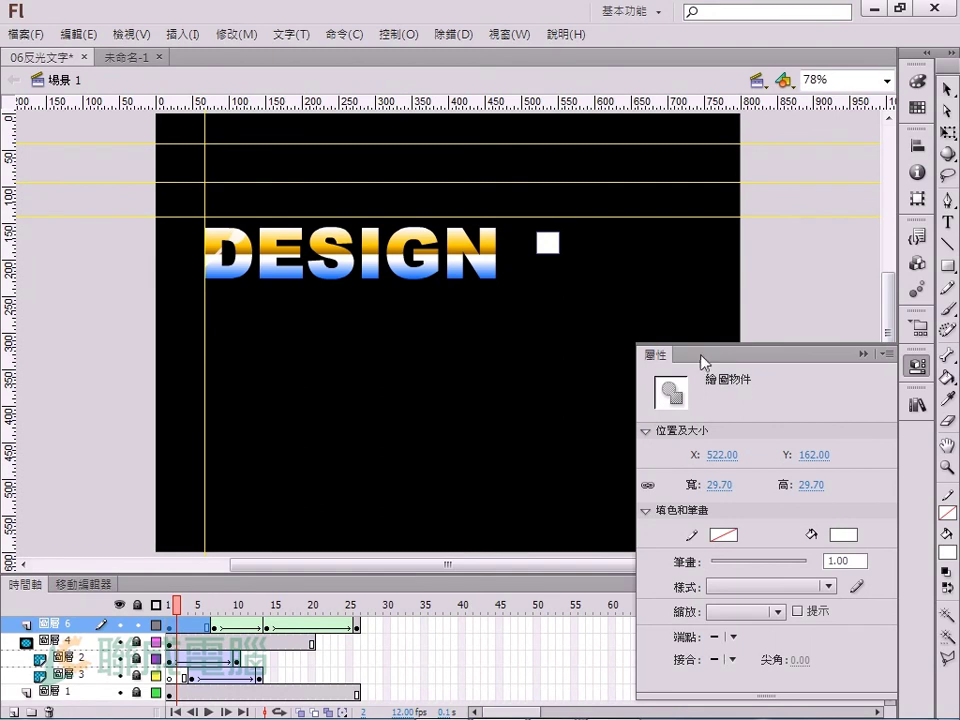
{"action": "left_click", "coordinate": [546, 246]}
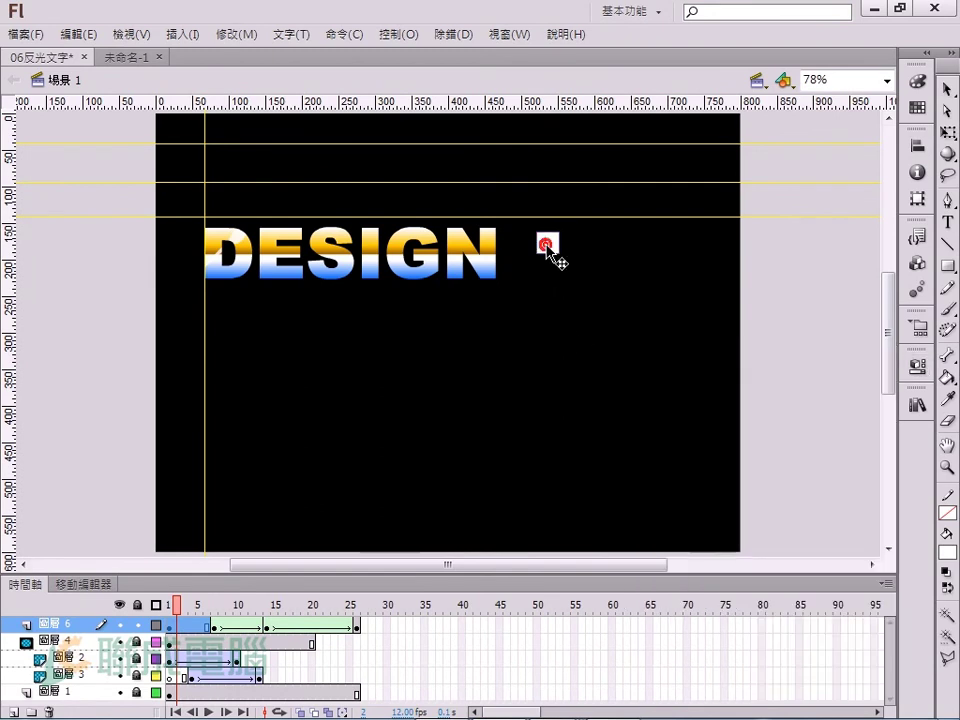
{"action": "right_click", "coordinate": [547, 246]}
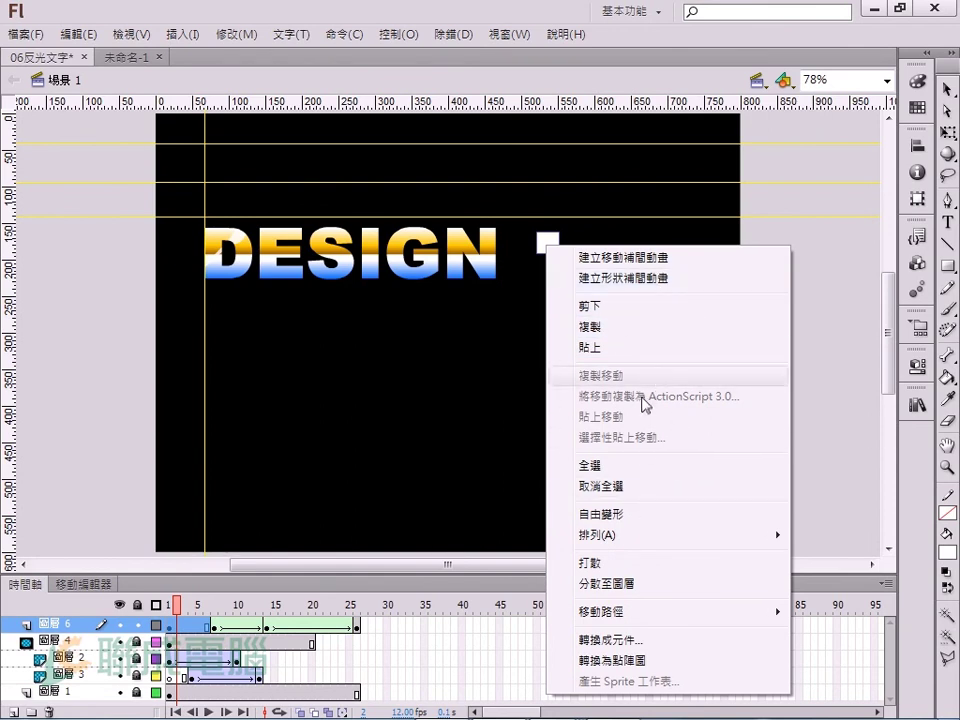
{"action": "left_click", "coordinate": [412, 420]}
{"action": "right_click", "coordinate": [466, 252]}
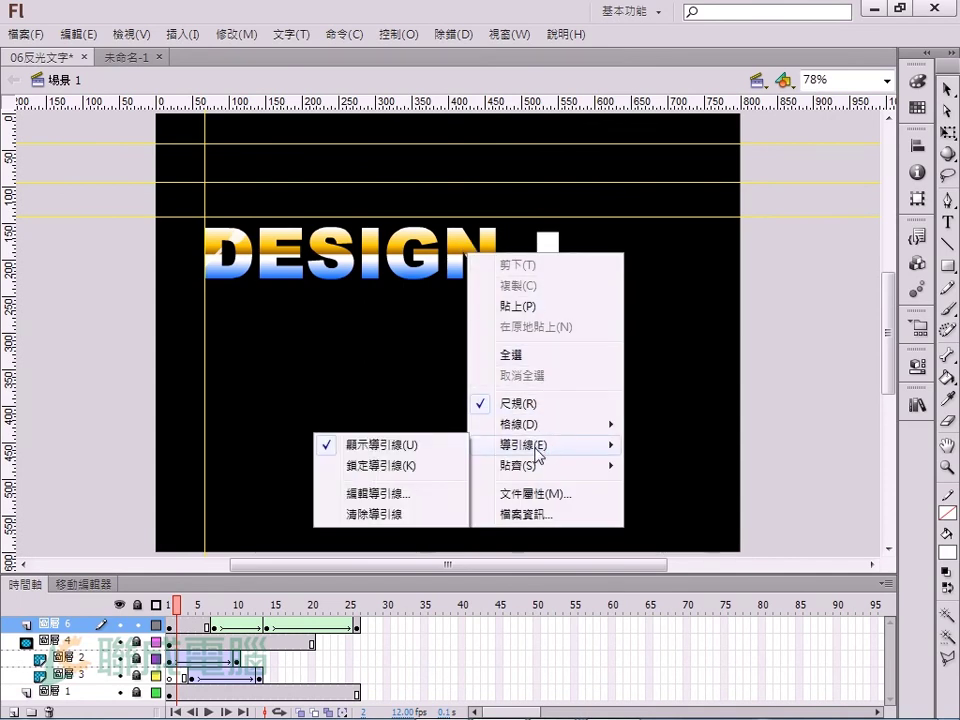
{"action": "mouse_move", "coordinate": [540, 466]}
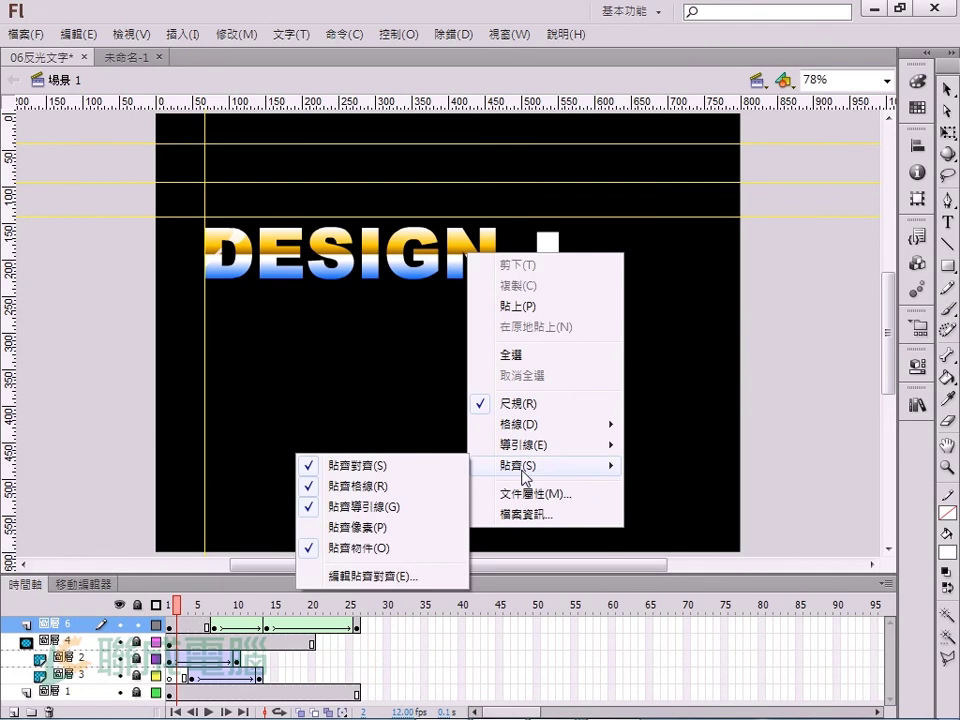
{"action": "left_click", "coordinate": [718, 452]}
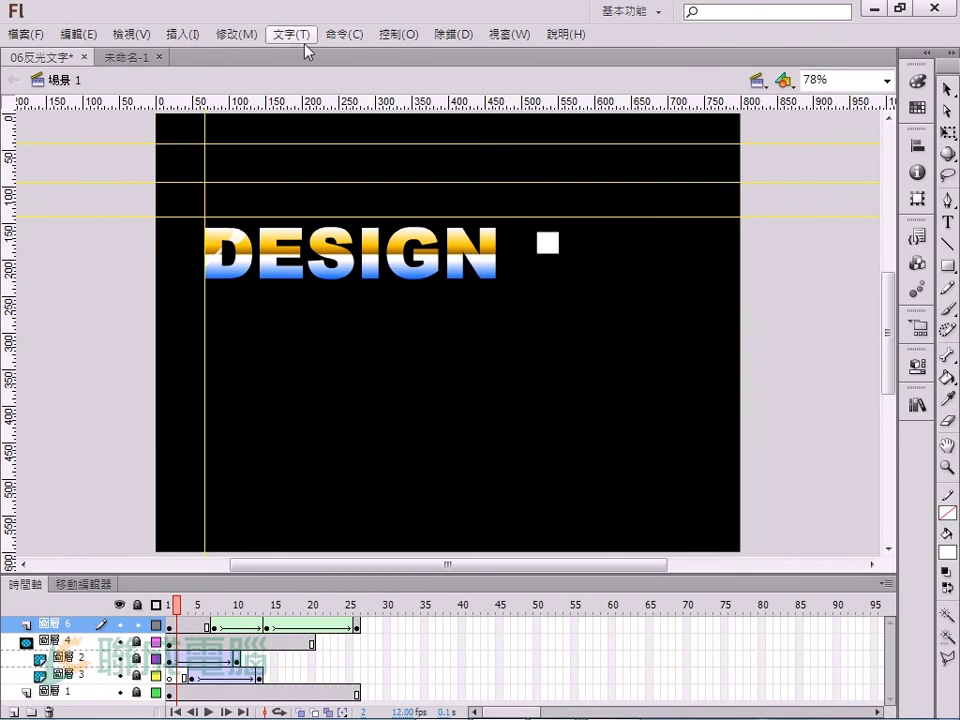